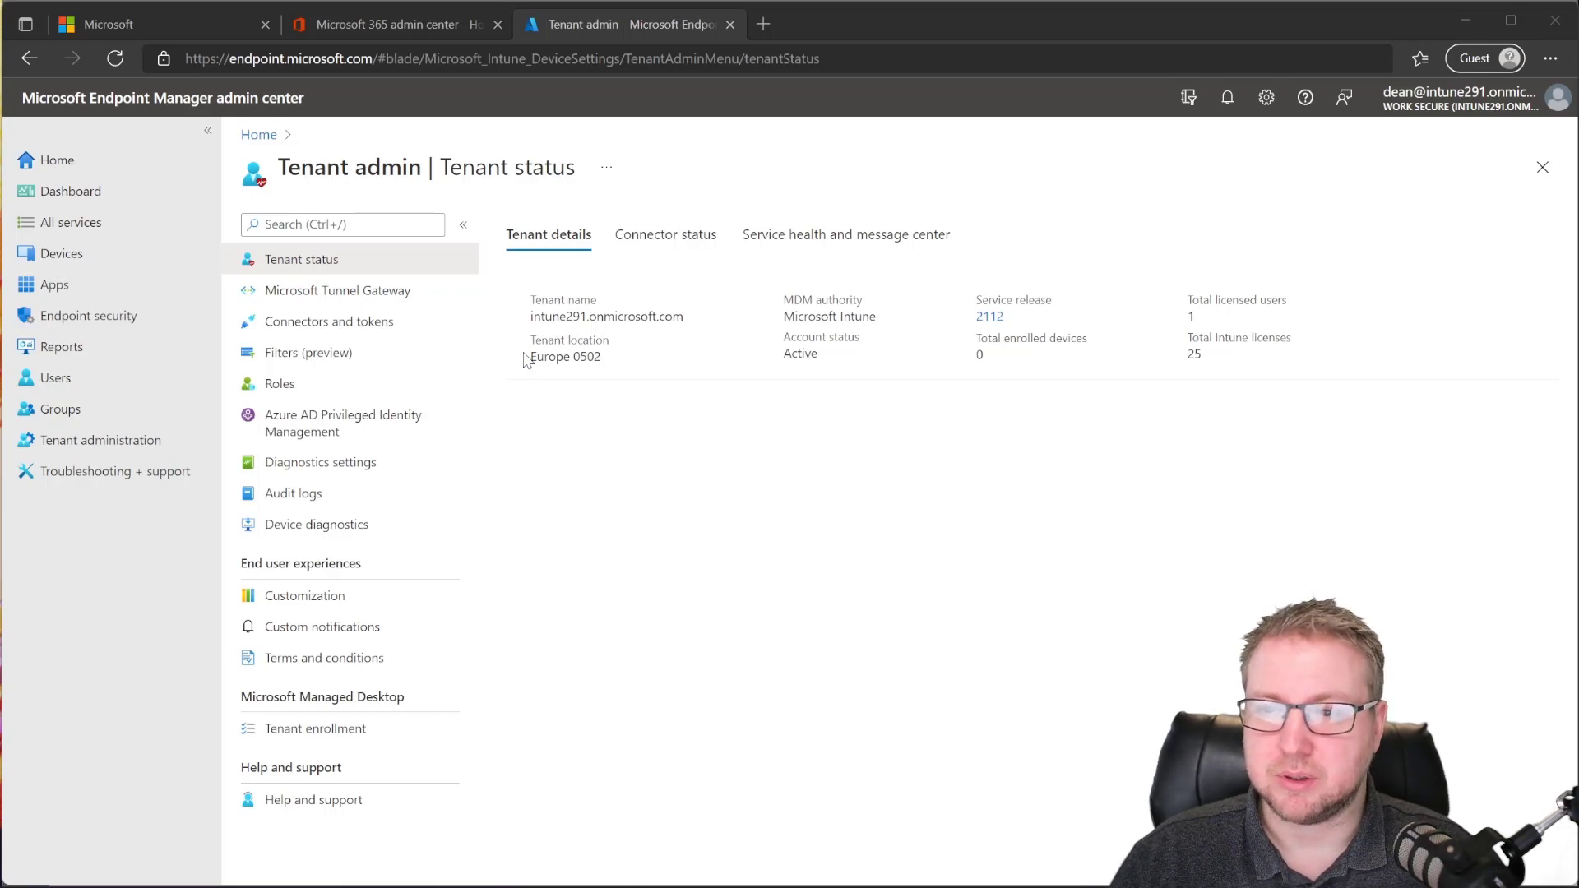
# Step: Launch the custom domain setup guide and submit firstcoffee.co.uk as the domain to add
pyautogui.click(430, 26)
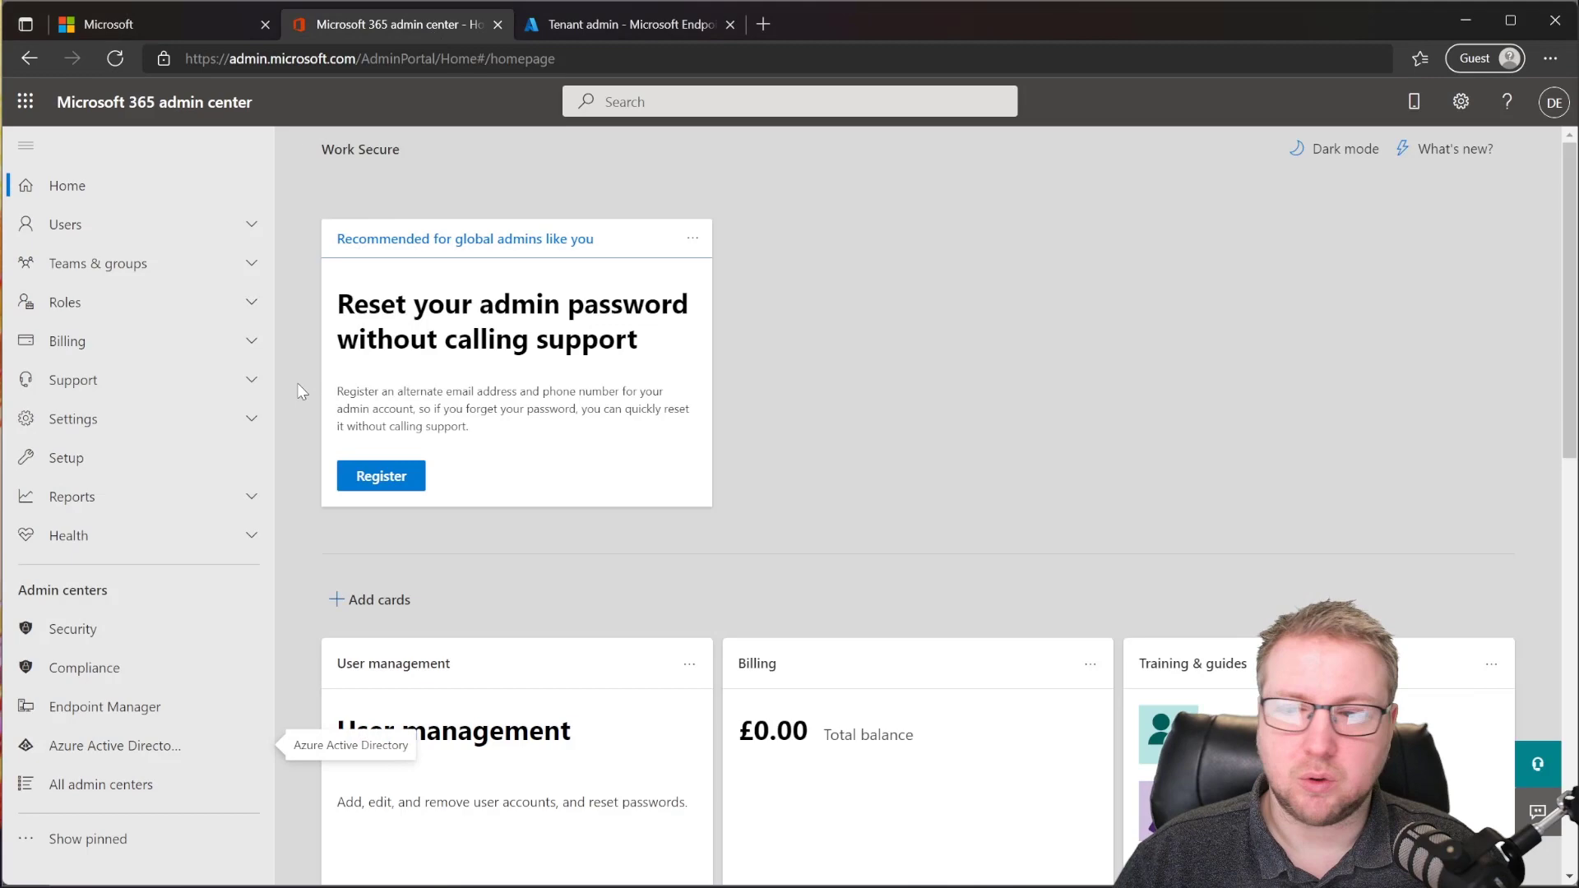
pyautogui.click(132, 461)
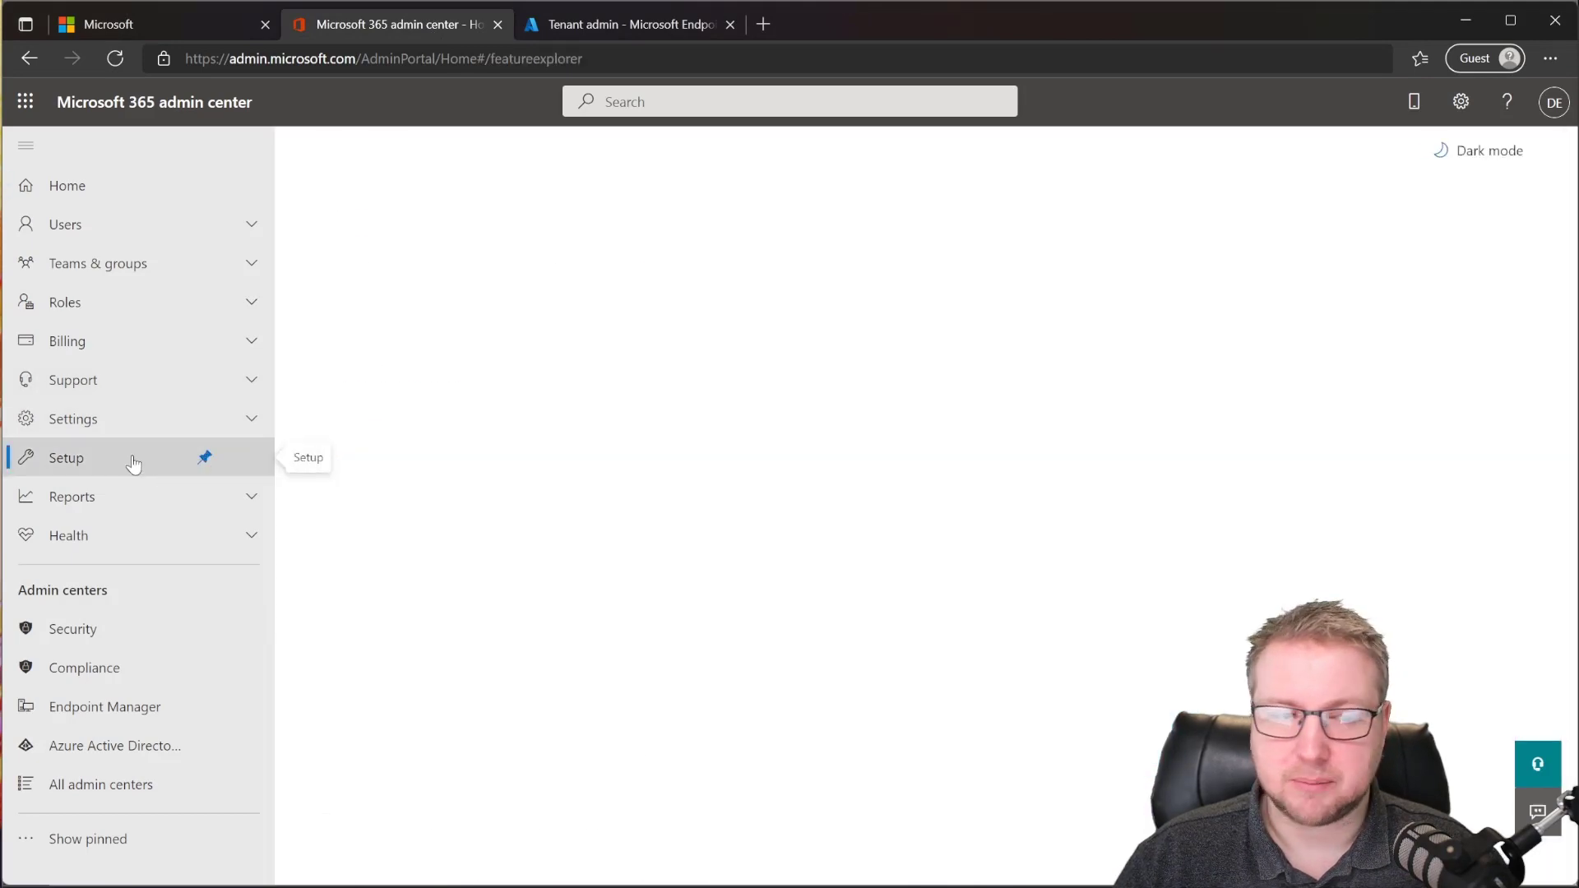
pyautogui.scroll(-1, 405, 510)
pyautogui.scroll(-1, 406, 546)
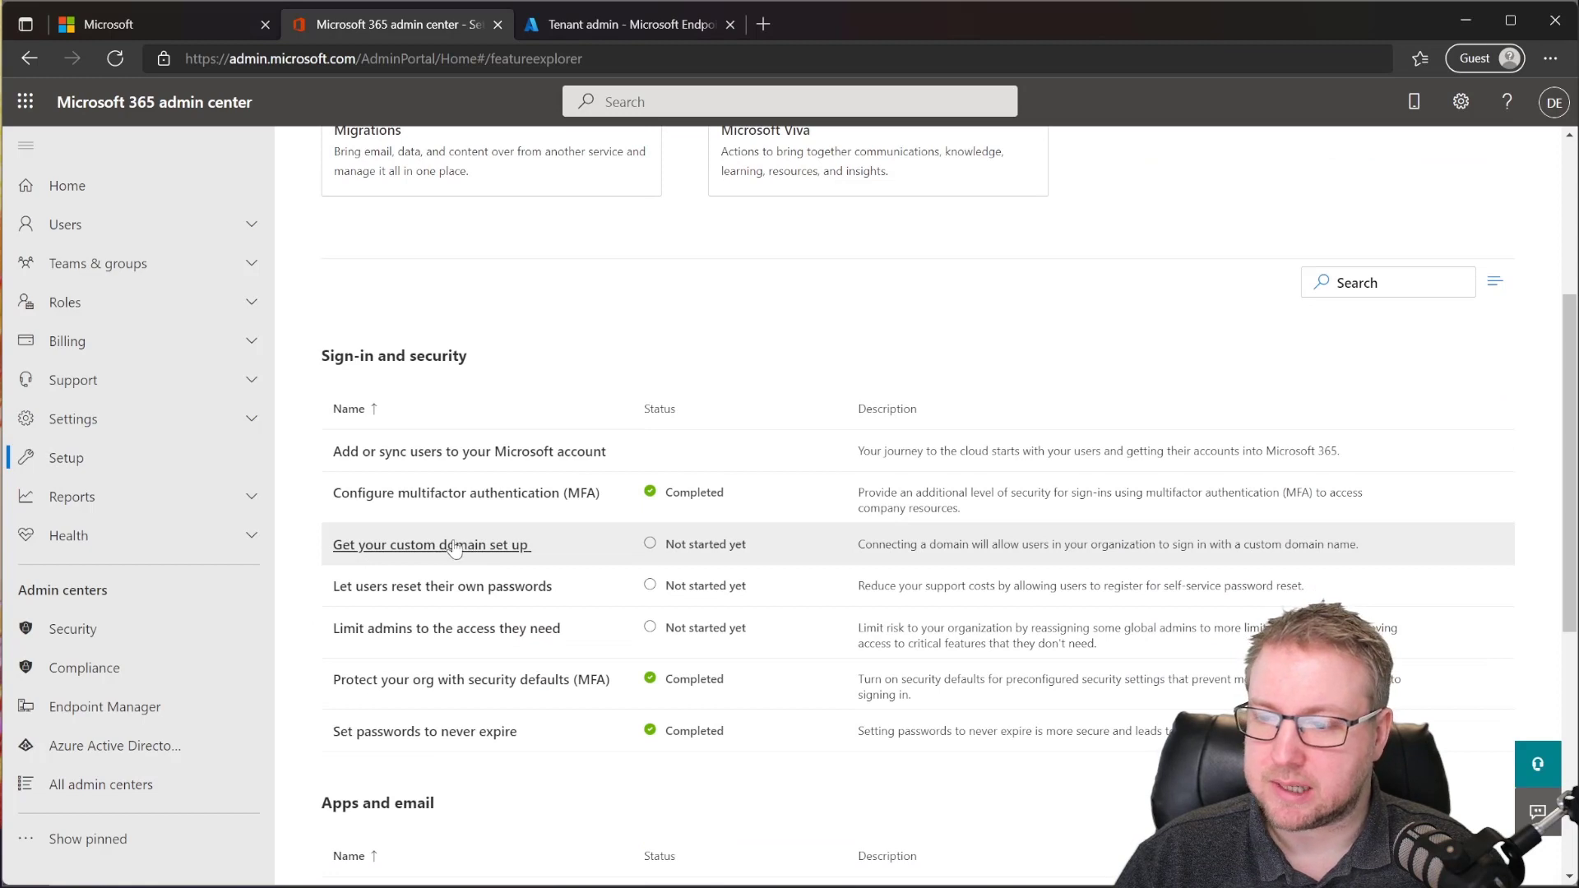
pyautogui.click(476, 557)
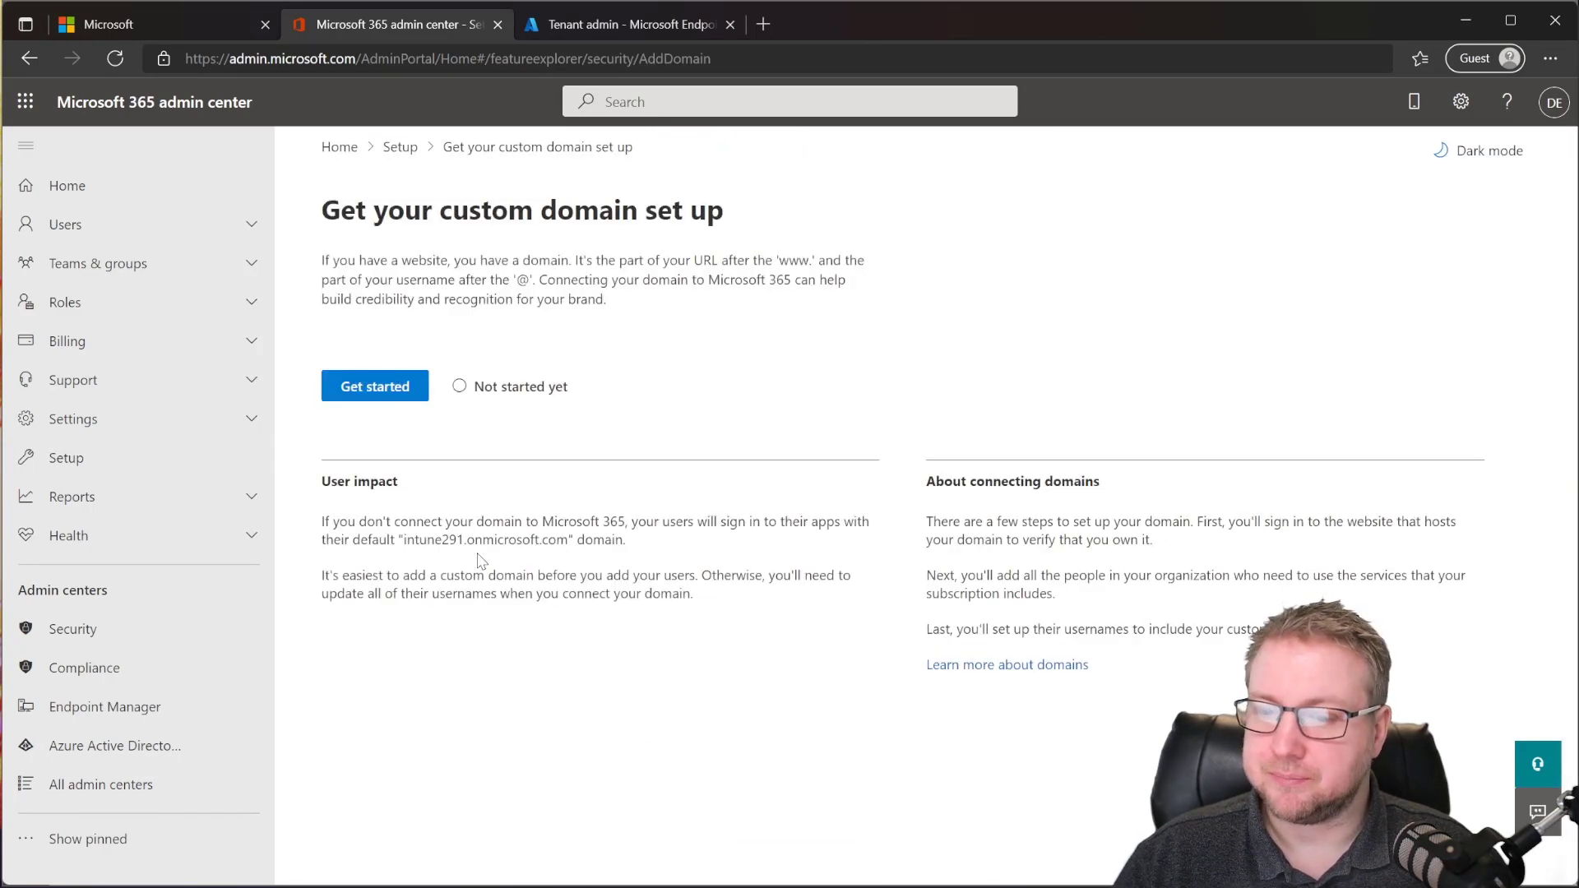
pyautogui.click(406, 380)
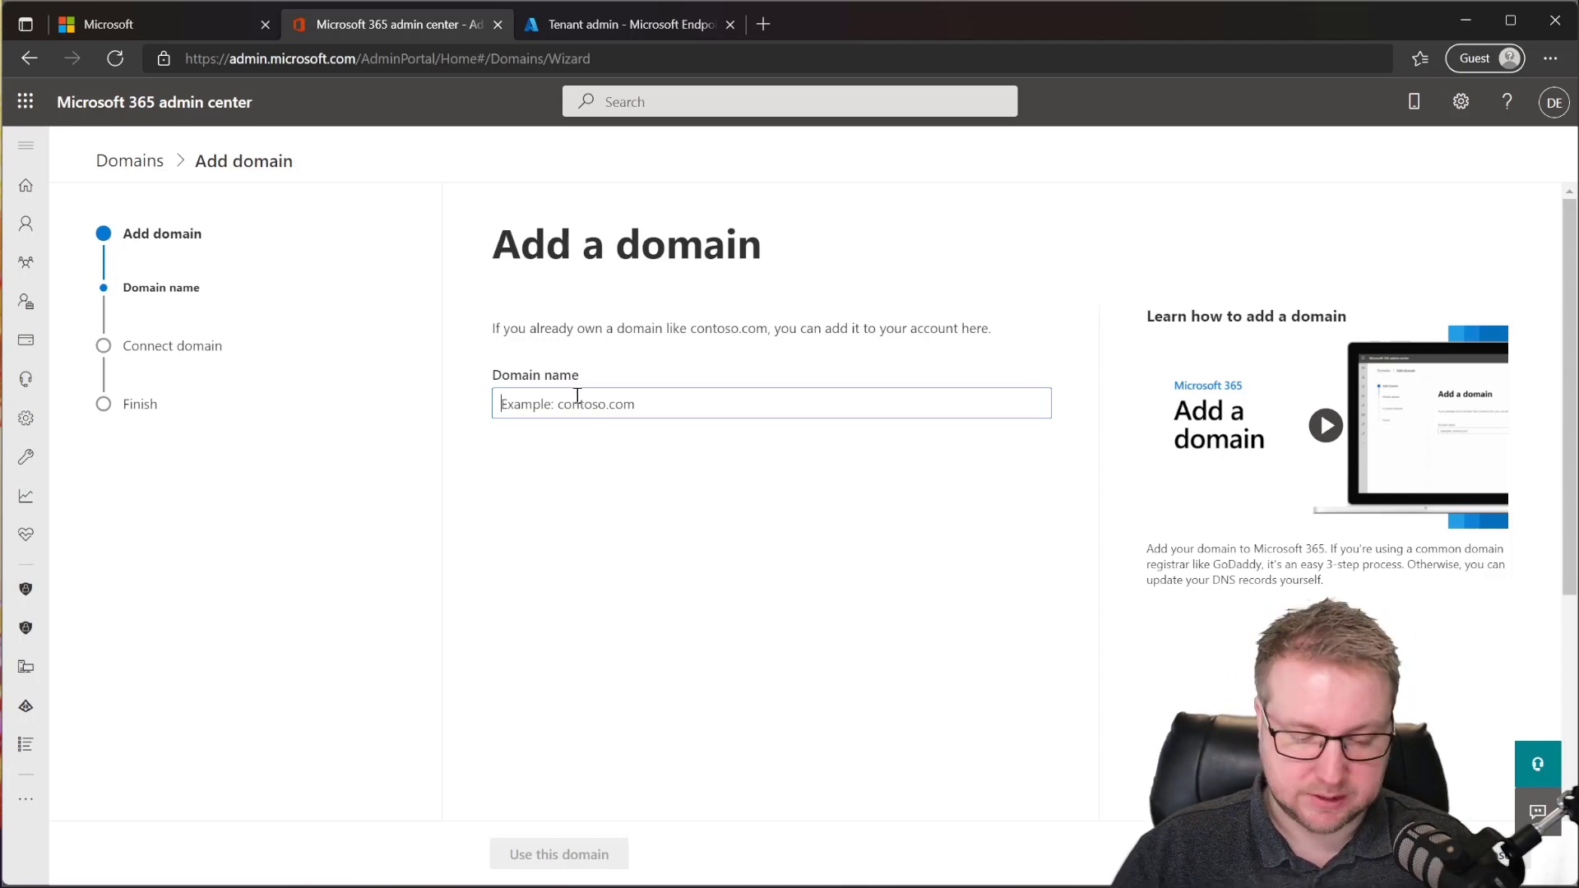
pyautogui.write('fir')
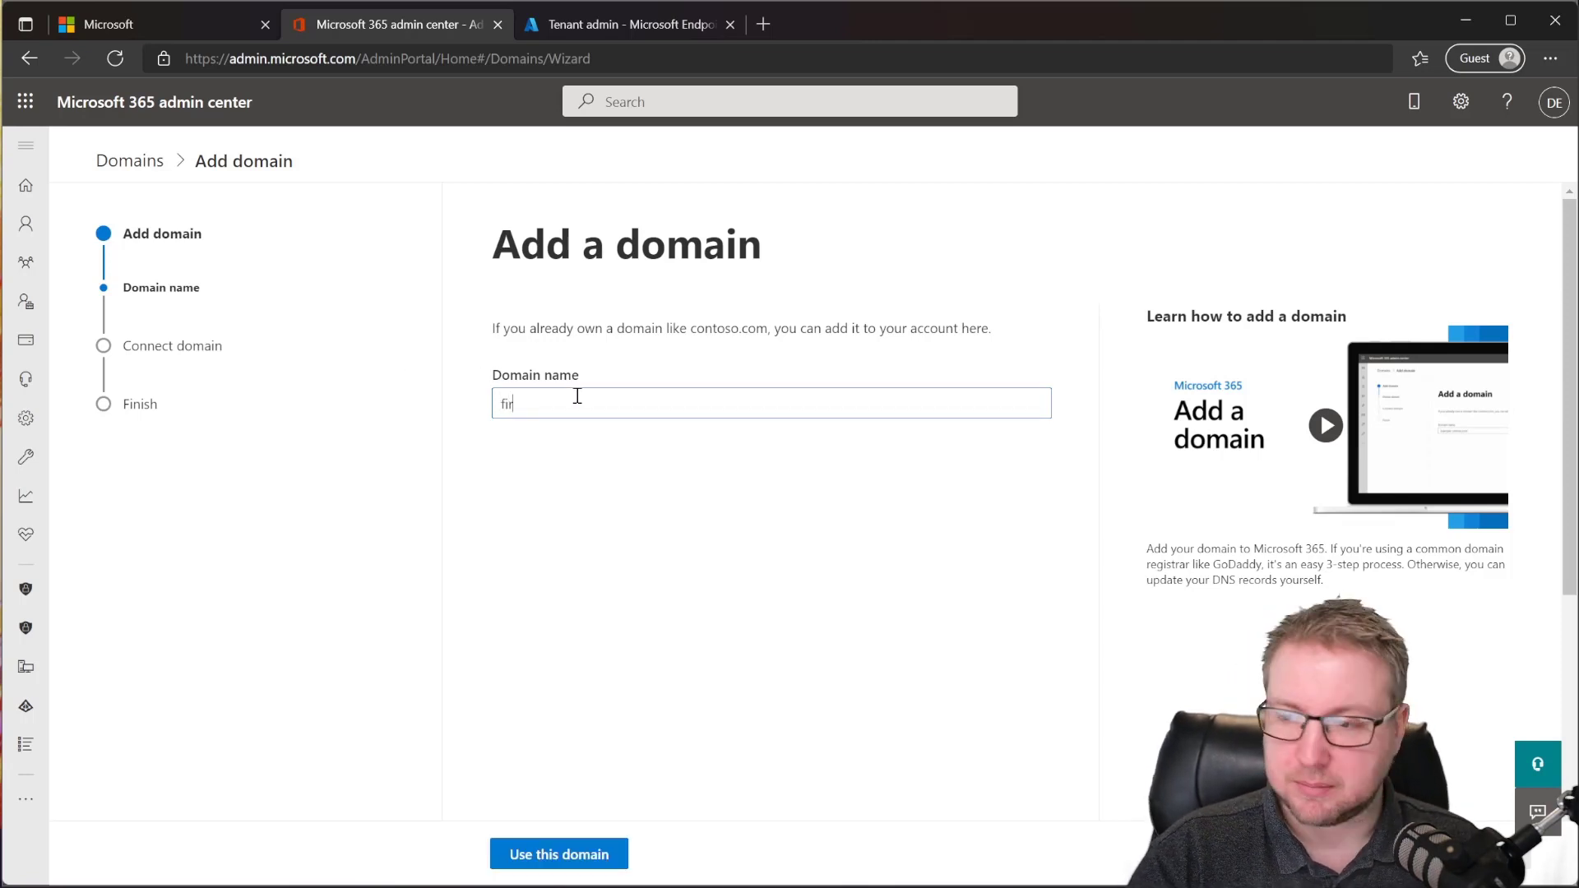
pyautogui.write('stcoffee.co.uk')
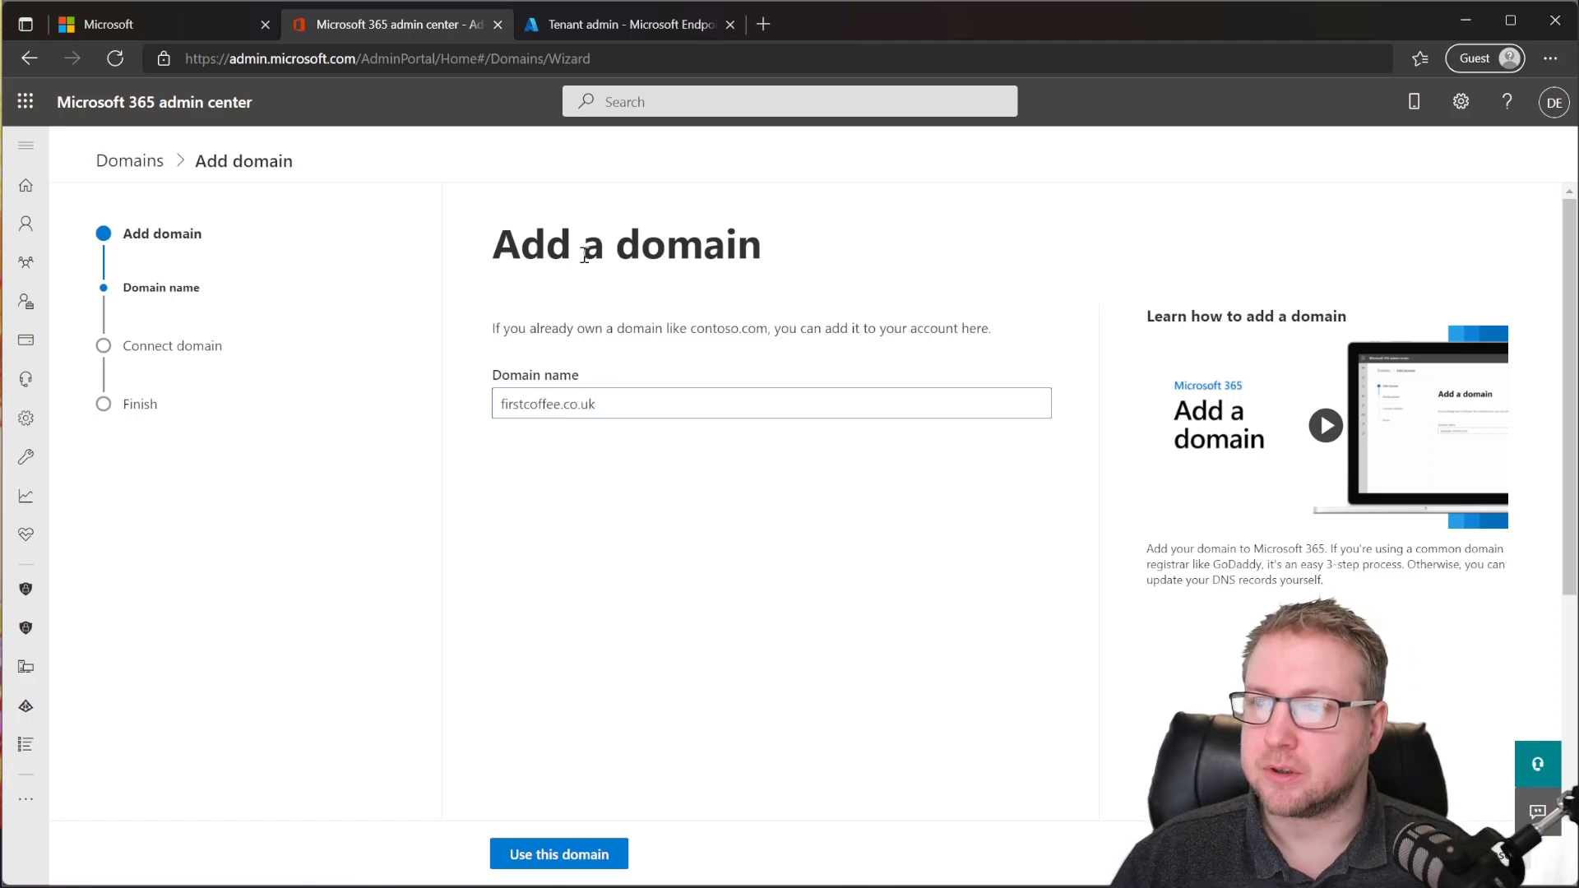
pyautogui.click(615, 854)
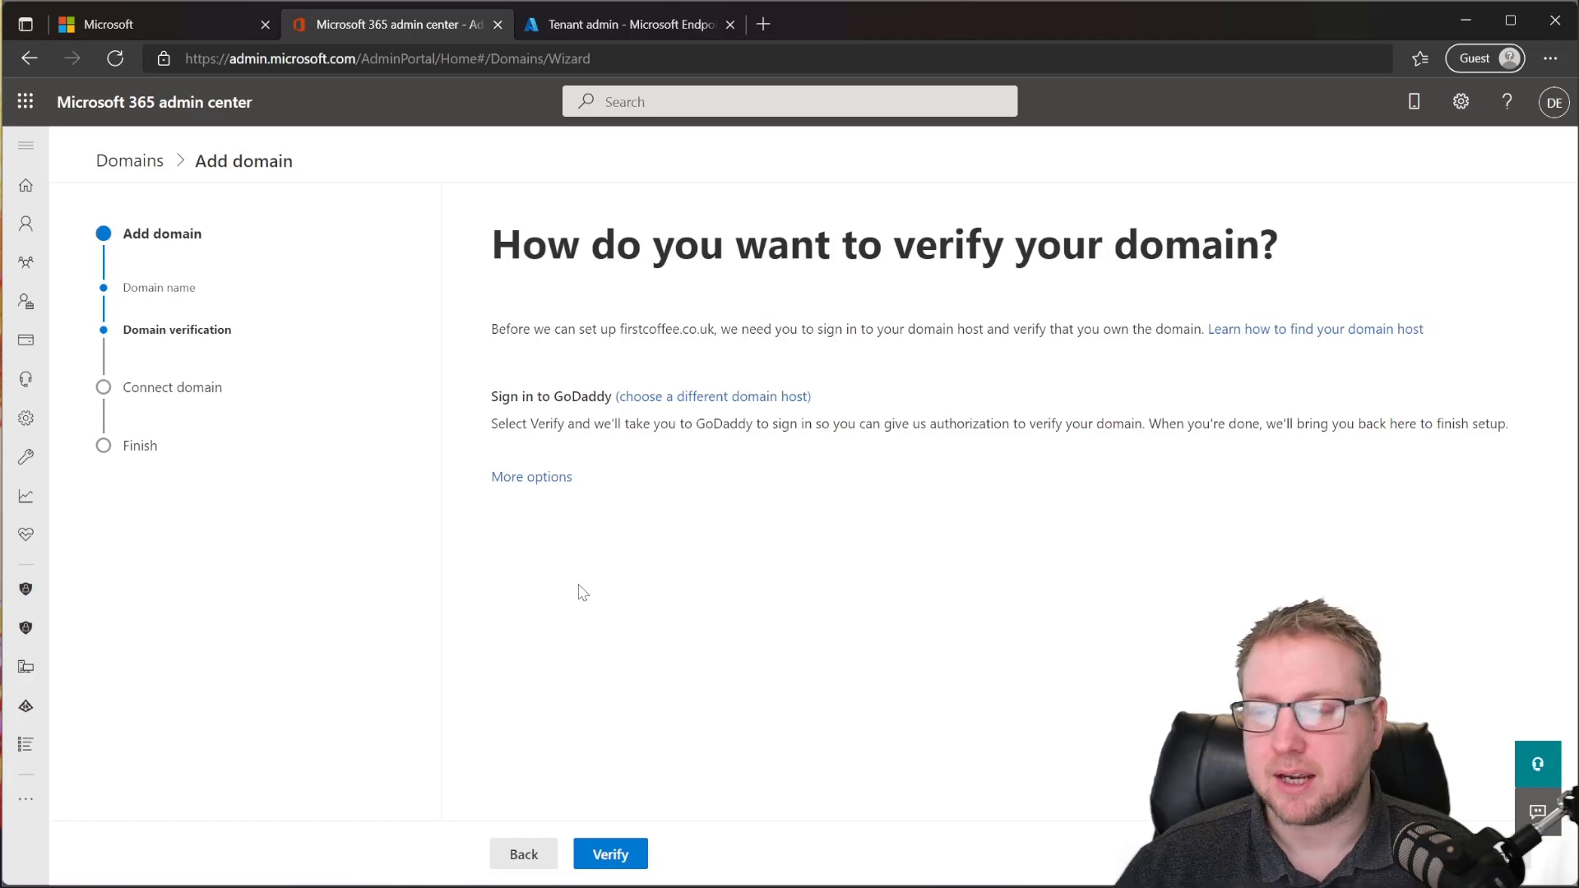
# Step: Show every verification method for firstcoffee.co.uk, including the TXT record option
pyautogui.click(547, 479)
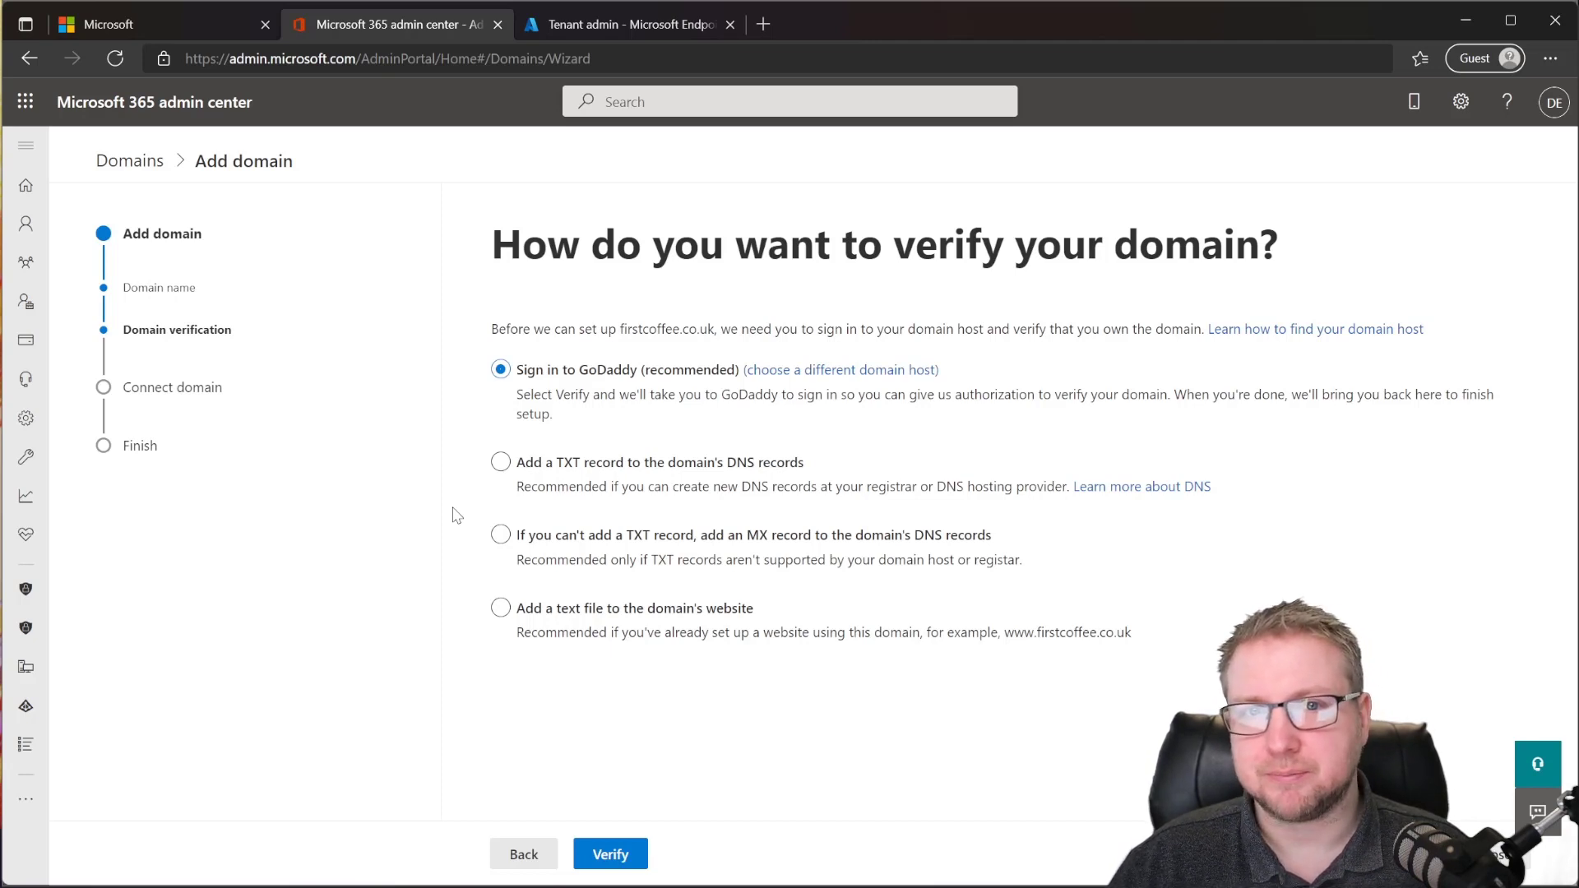
# Step: Choose TXT record verification and continue to the record's name, value and TTL
pyautogui.click(530, 467)
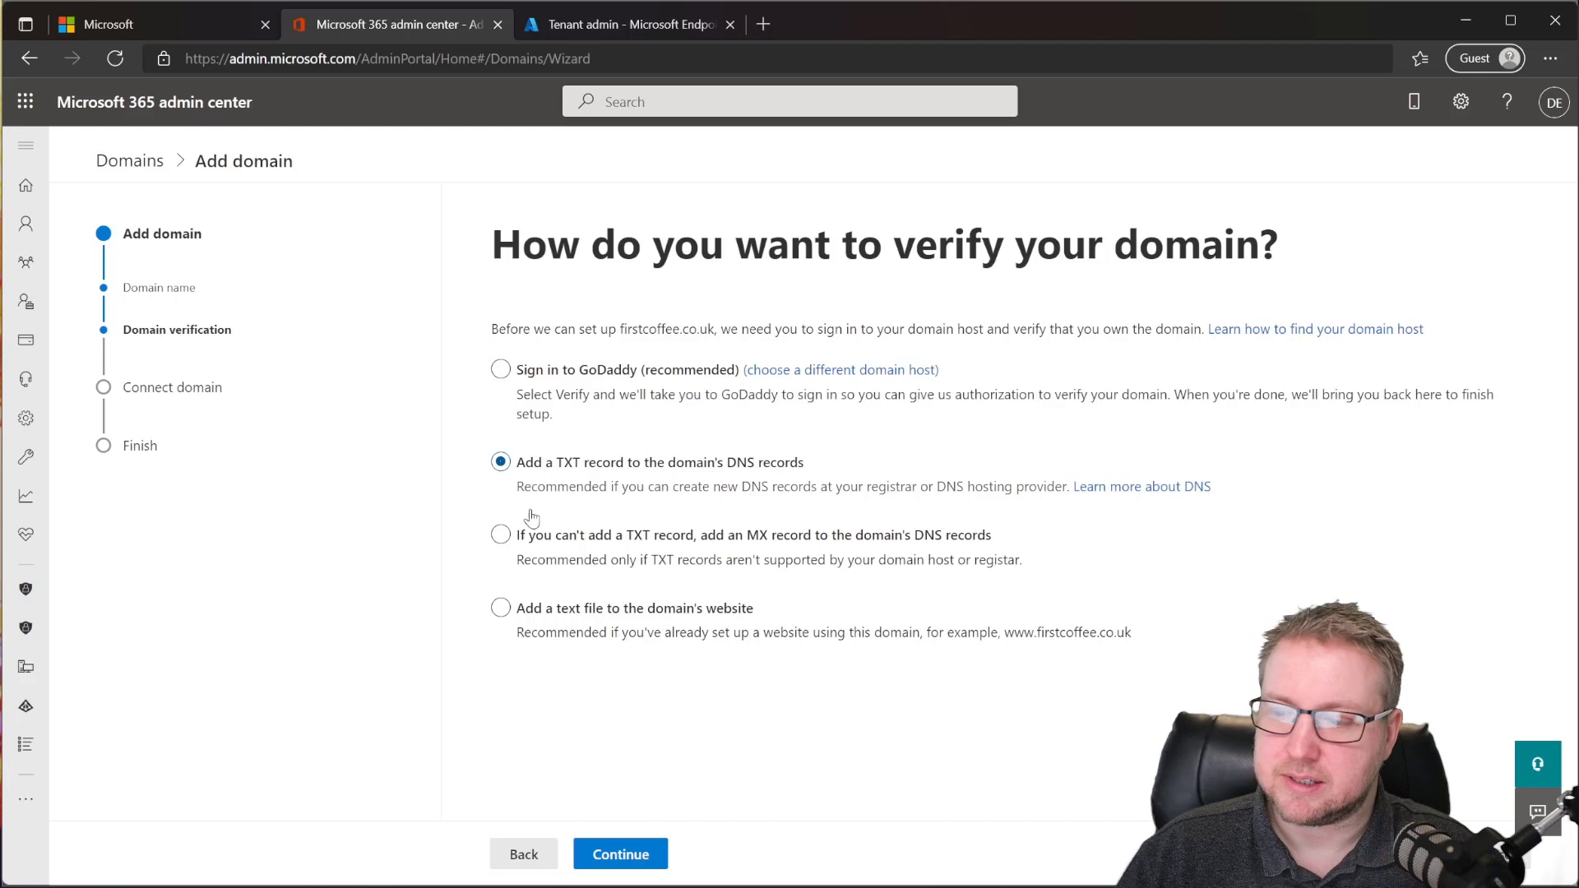
pyautogui.click(623, 855)
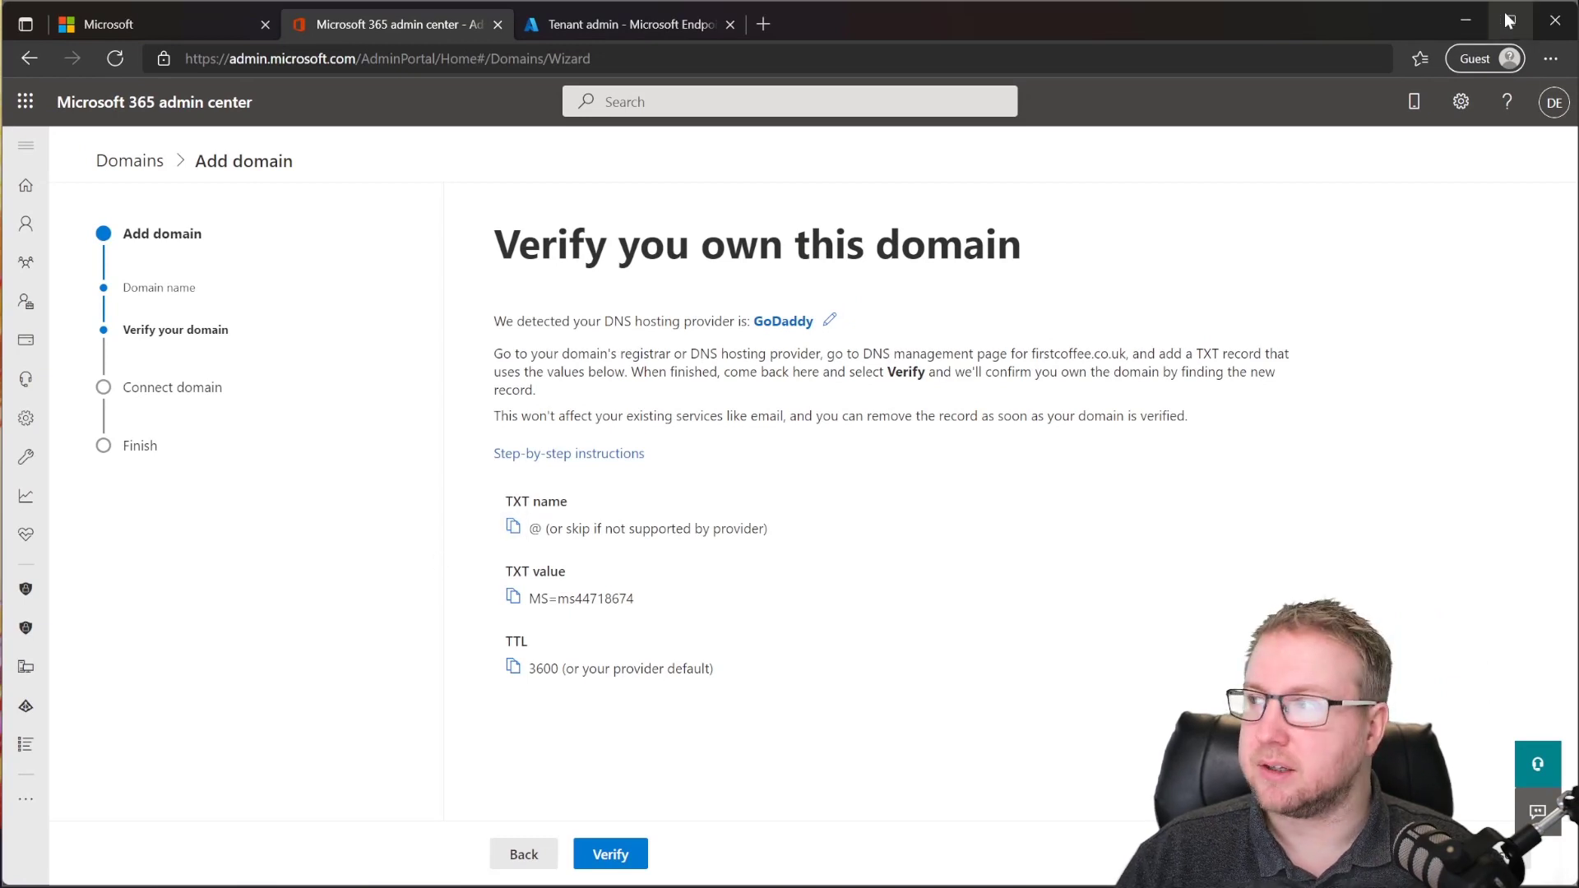
# Step: In GoDaddy DNS for firstcoffee.co.uk, start a new TXT record named @
pyautogui.click(1481, 18)
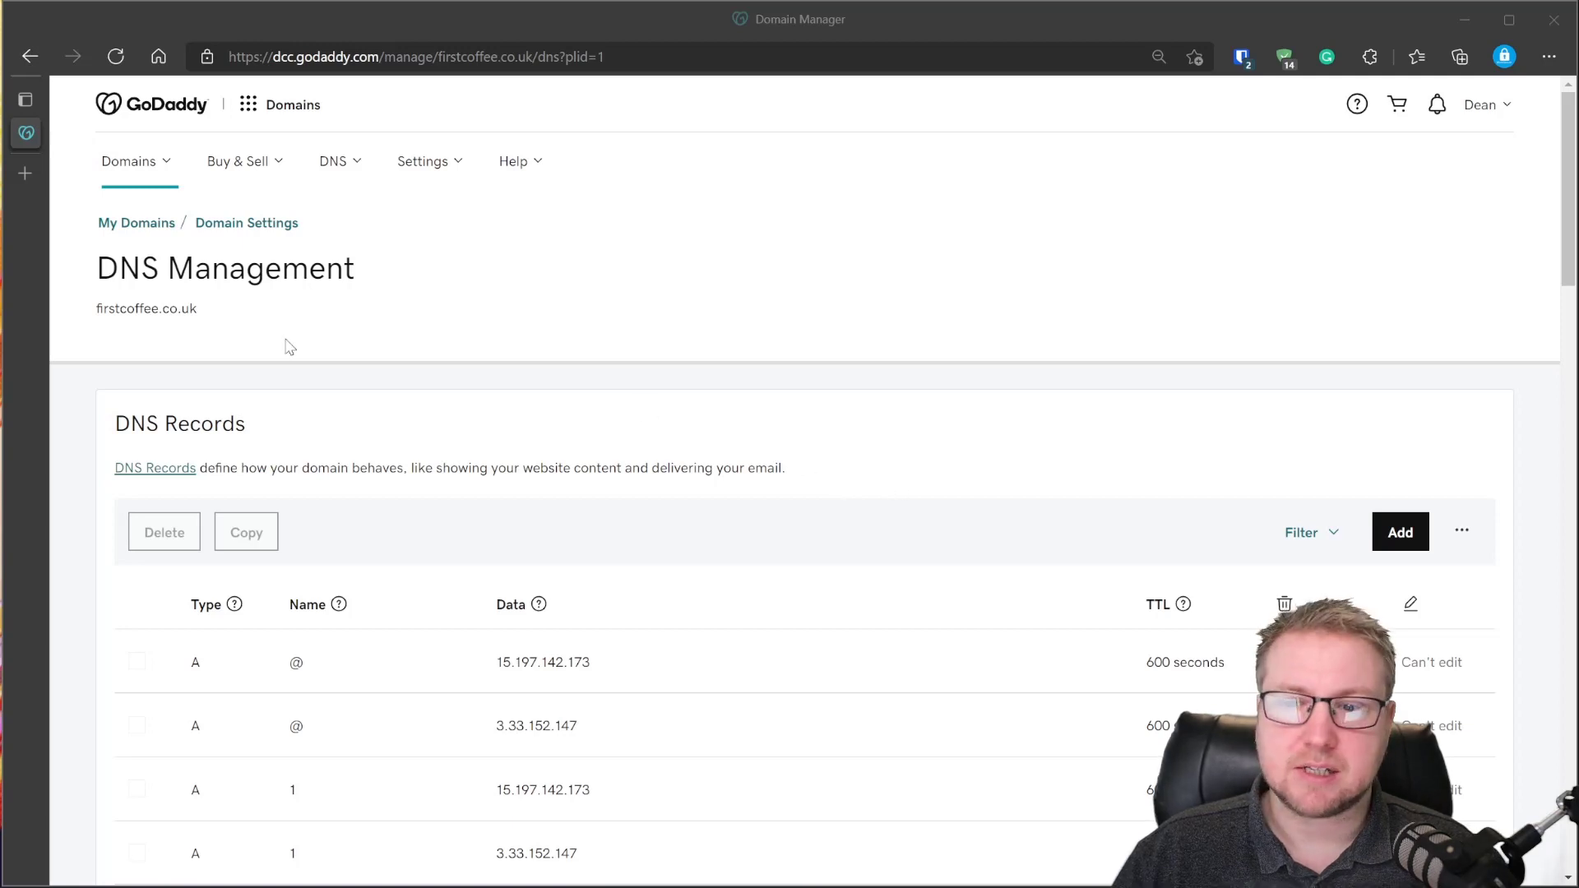
pyautogui.moveTo(198, 316); pyautogui.dragTo(93, 312)
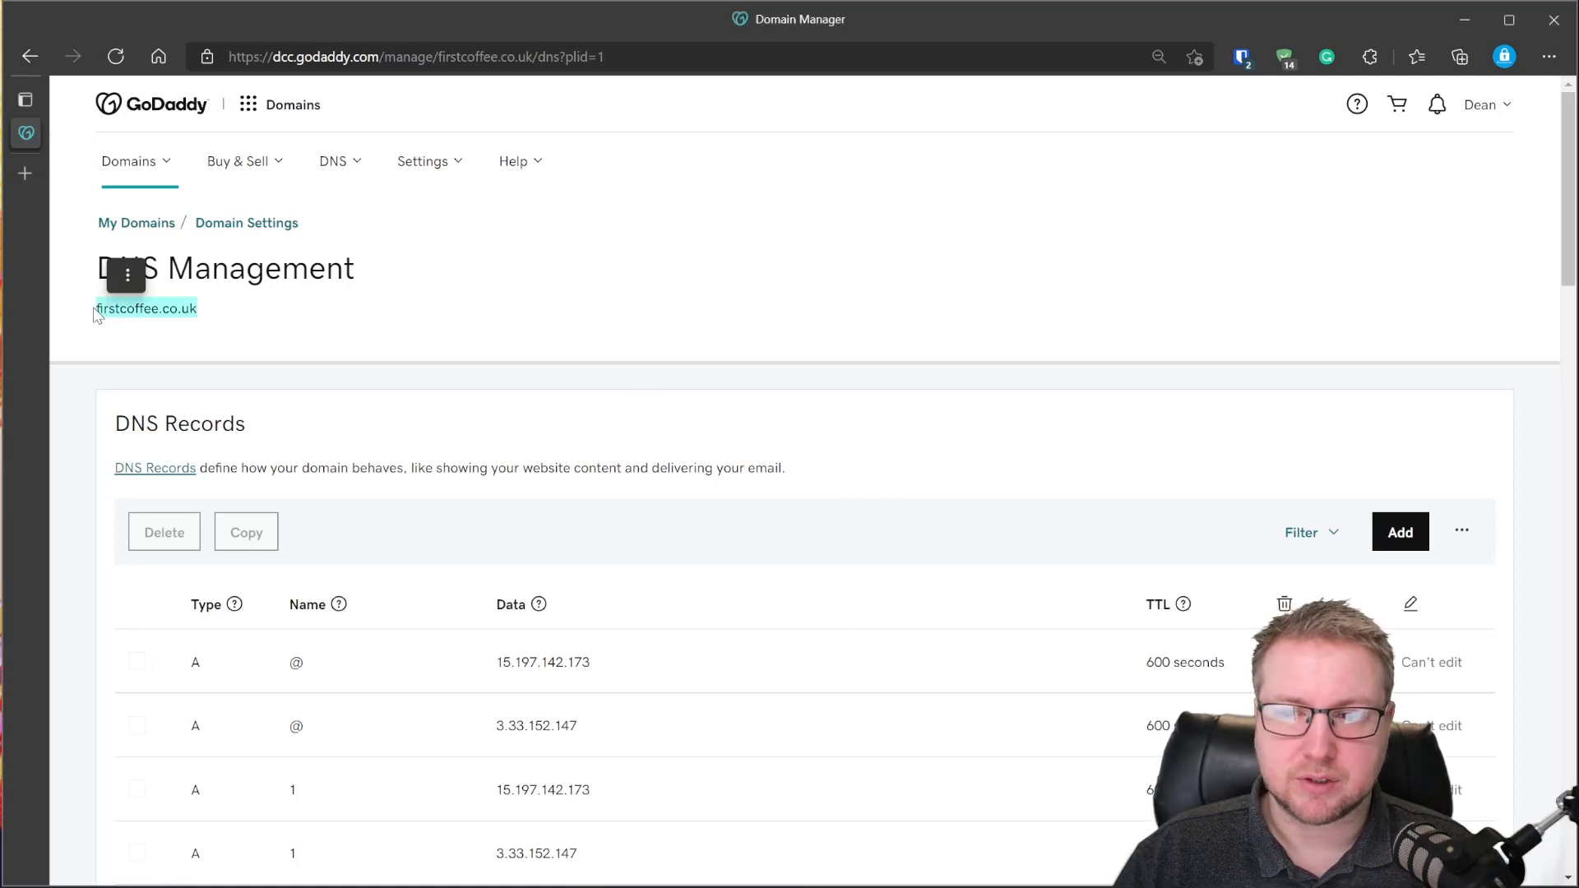
pyautogui.click(1391, 528)
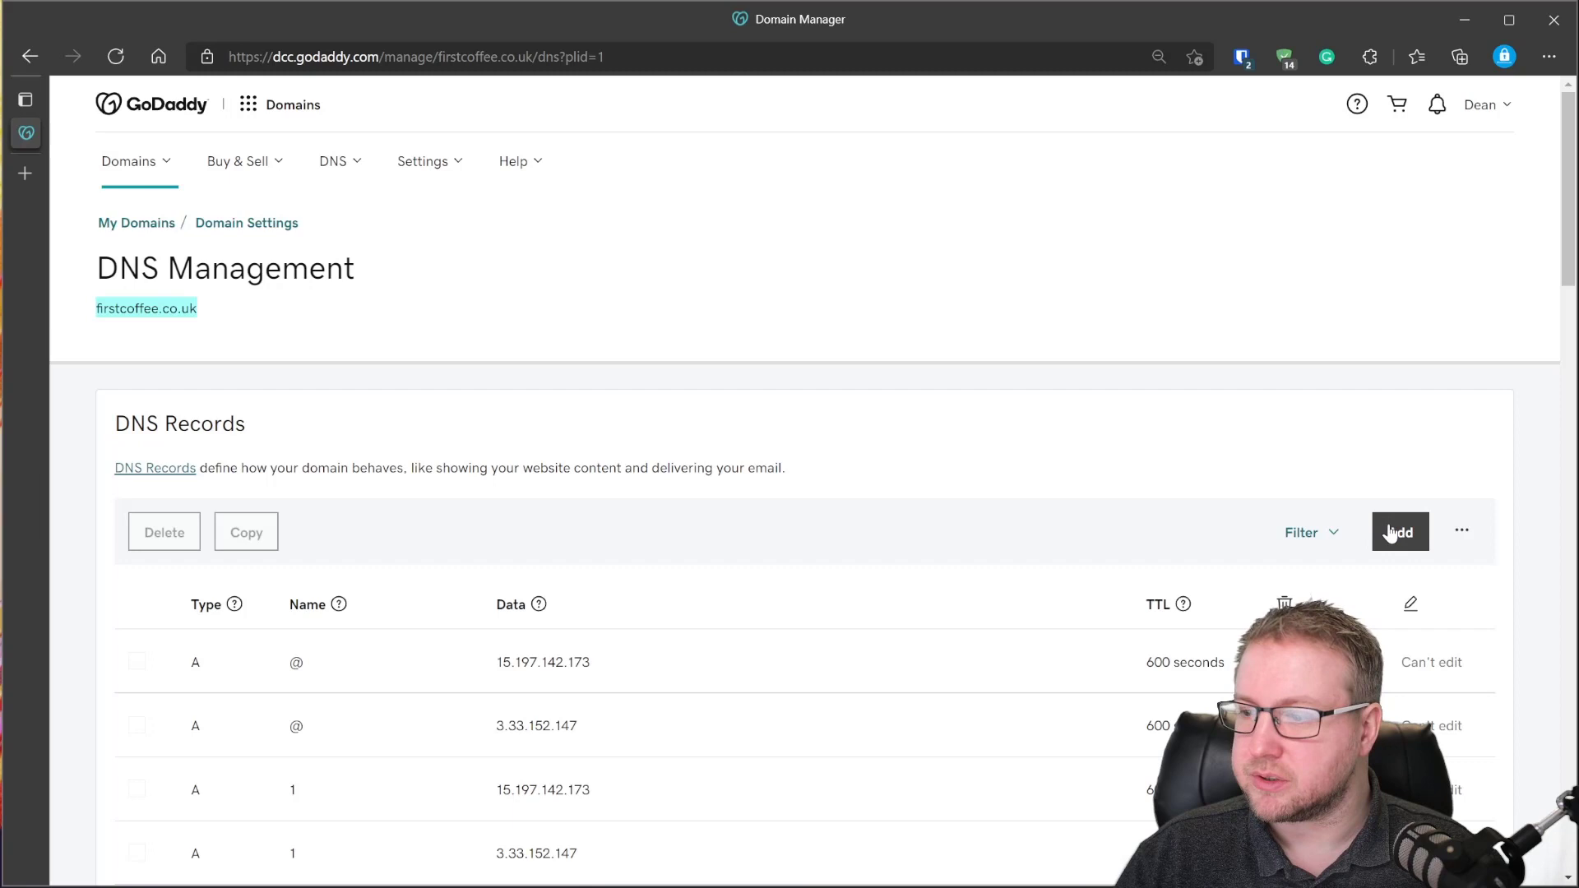
pyautogui.scroll(-2, 620, 576)
pyautogui.click(320, 559)
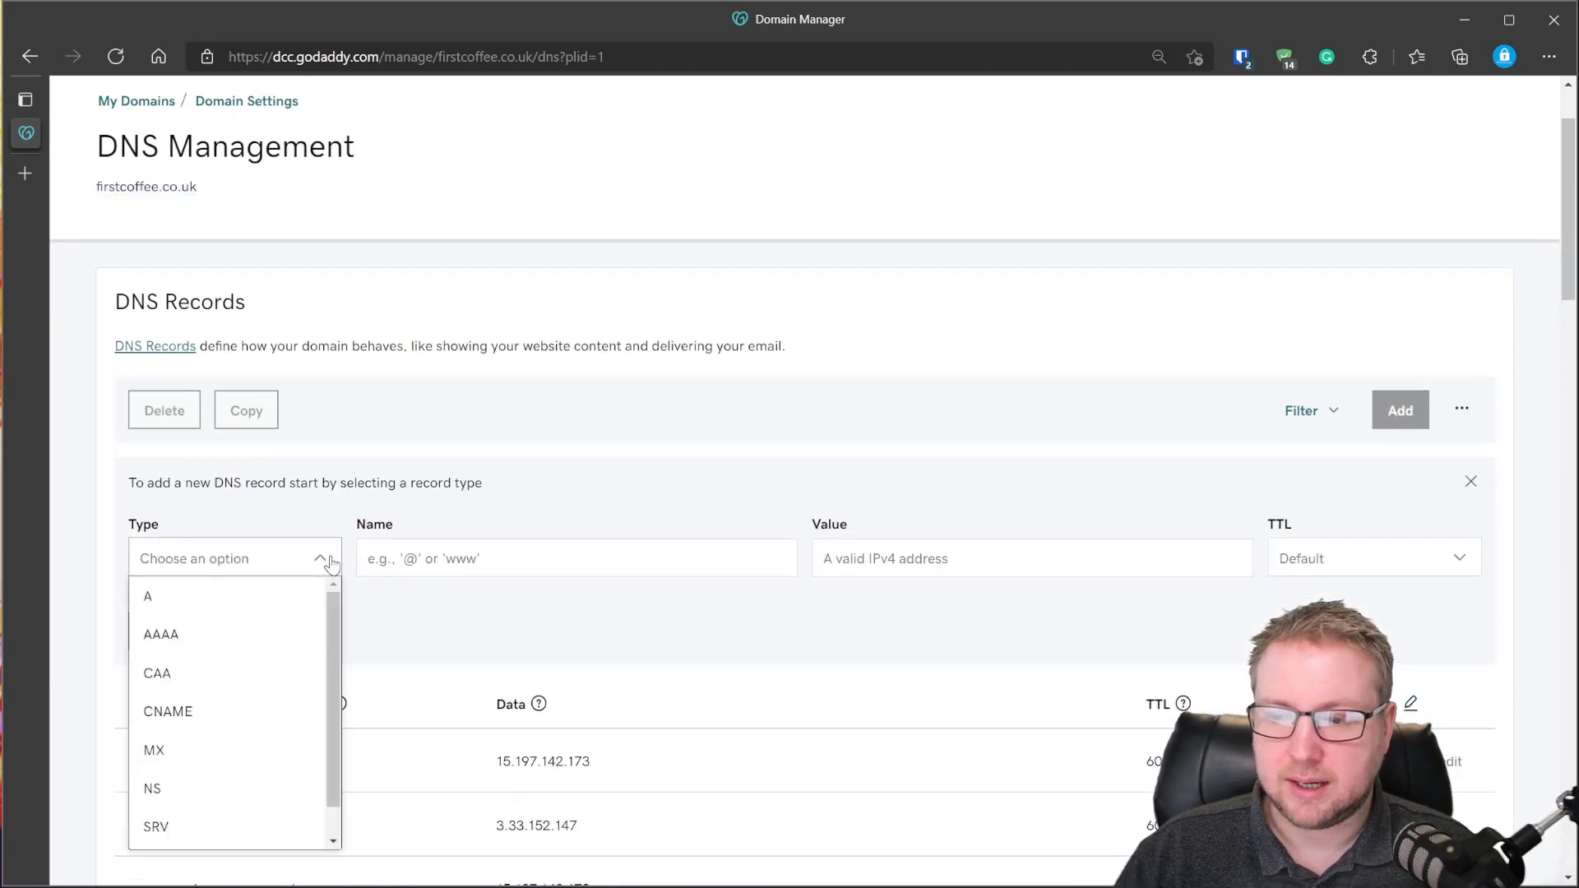
pyautogui.scroll(-1, 321, 642)
pyautogui.click(247, 831)
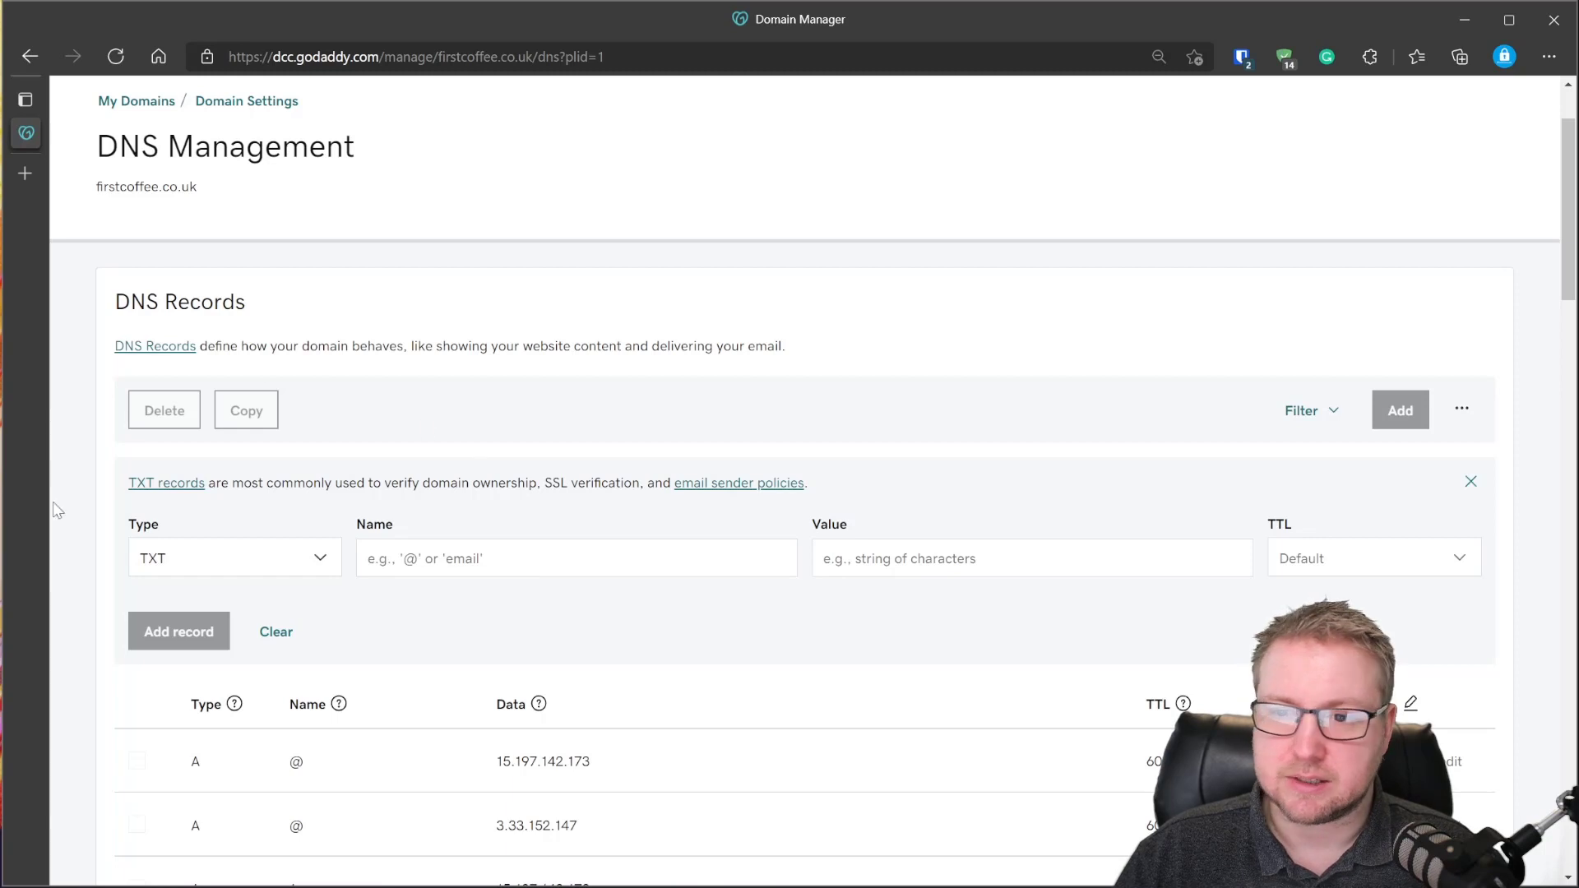
pyautogui.hotkey('alt', 'Tab')
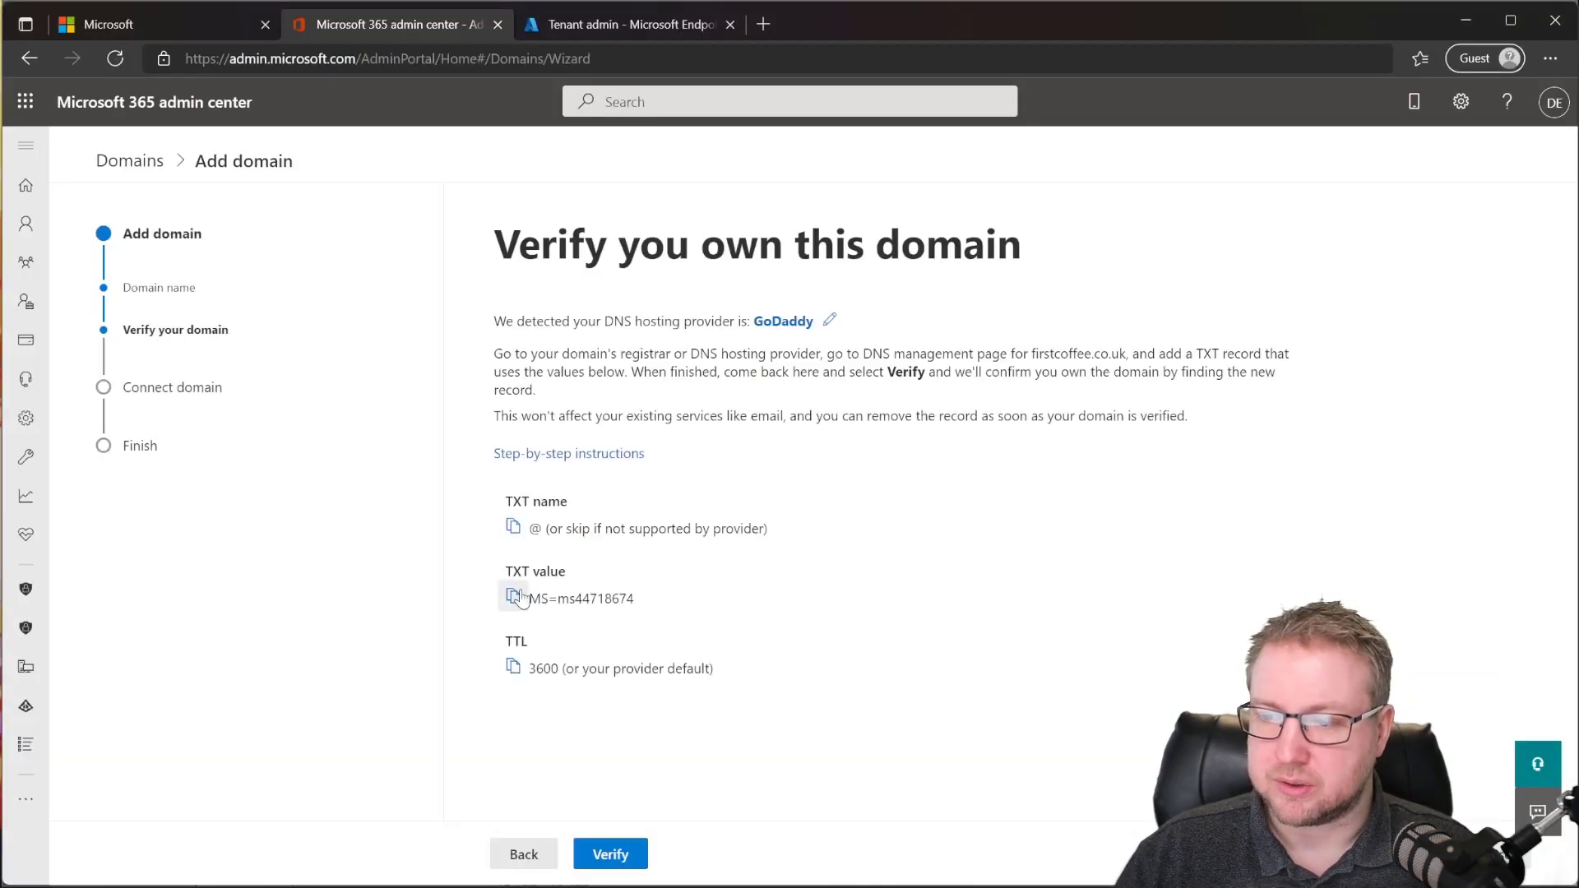
pyautogui.click(1465, 23)
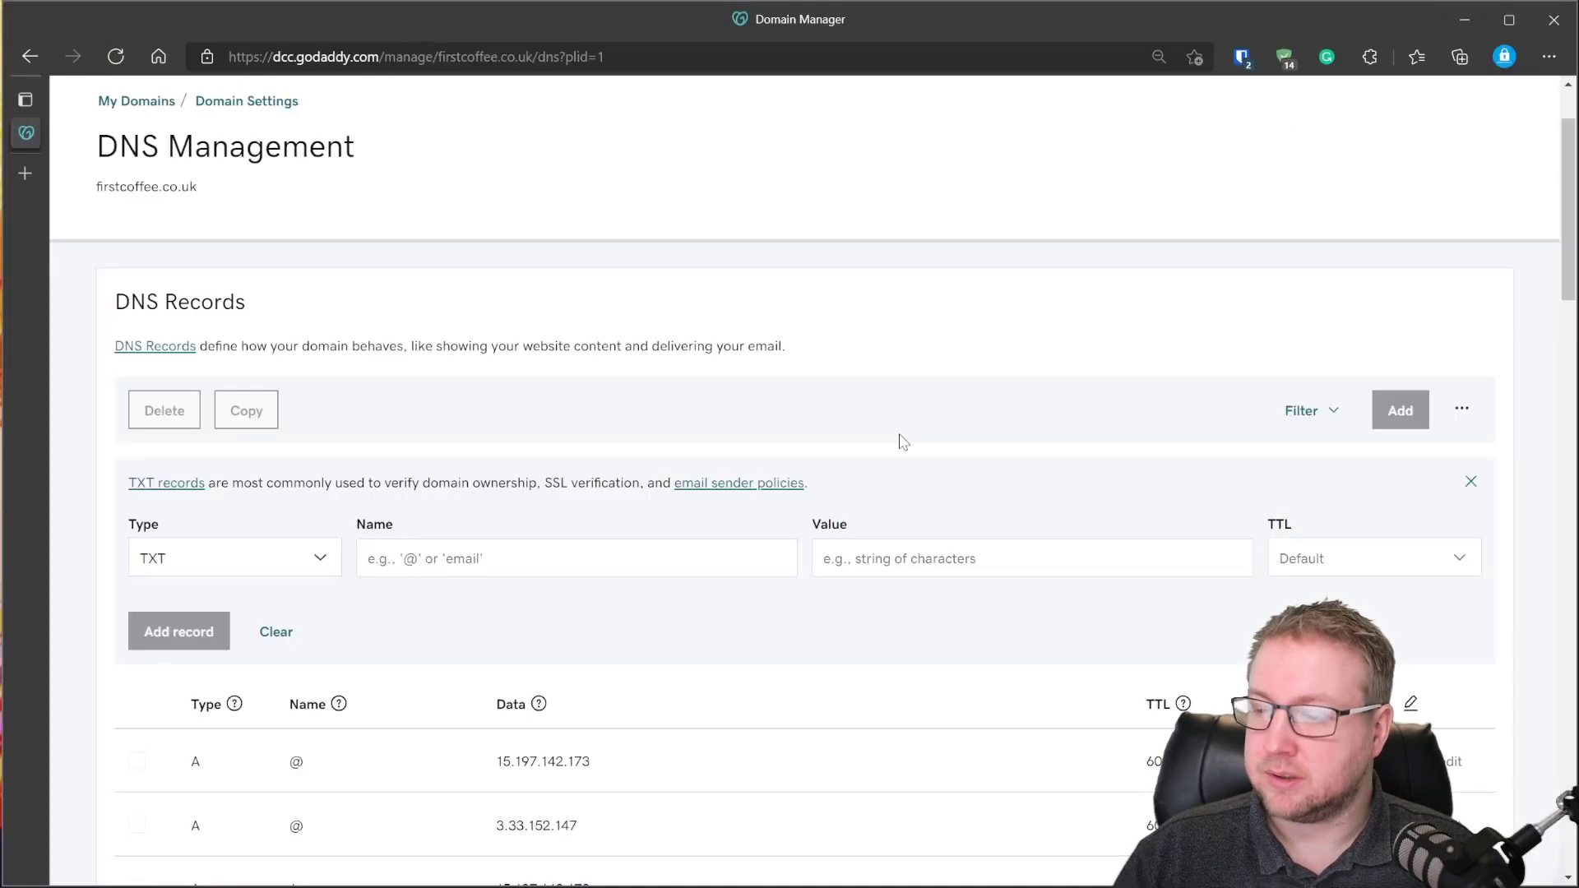
pyautogui.click(487, 563)
pyautogui.write('@')
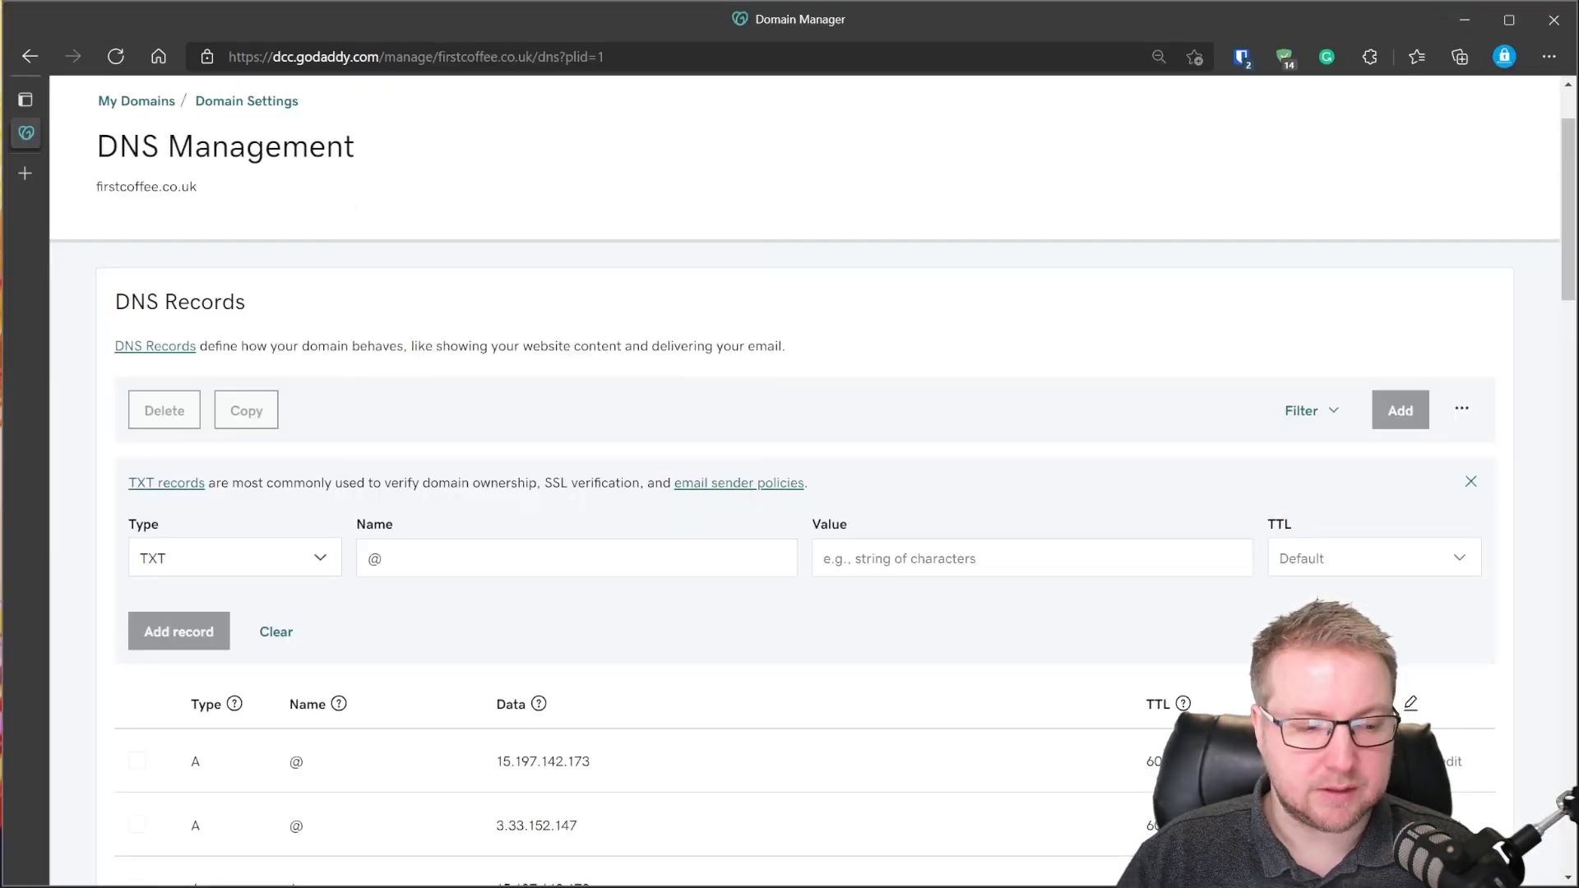
# Step: Paste the MS=ms44718674 verification value into the record and set its TTL to 1 Hour
pyautogui.hotkey('alt', 'Tab')
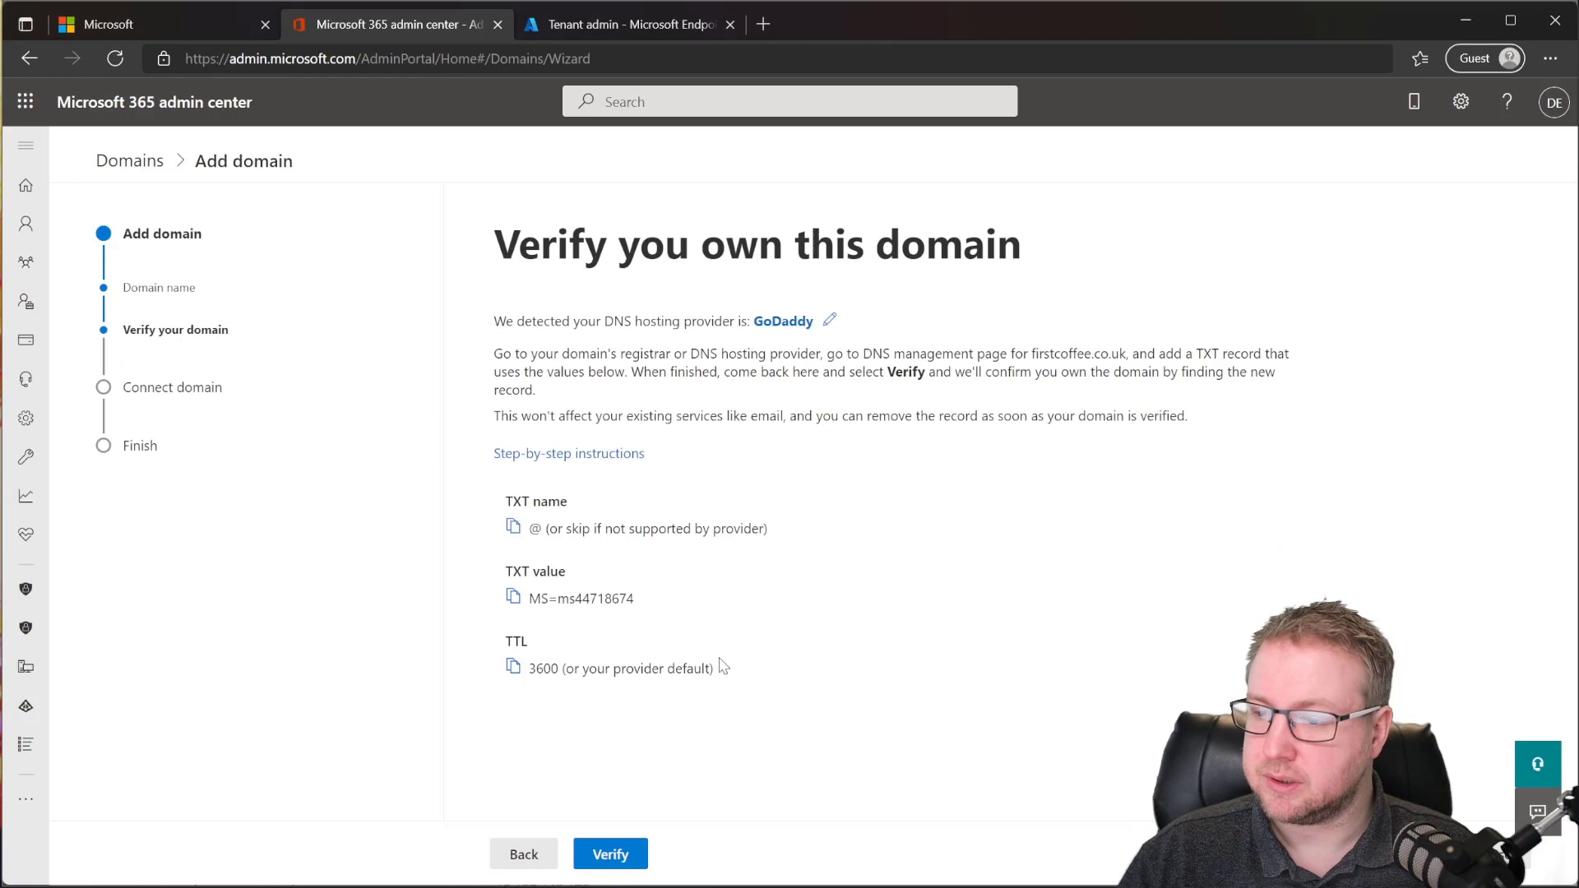
pyautogui.moveTo(646, 600); pyautogui.dragTo(532, 610)
pyautogui.hotkey('ctrl', 'c')
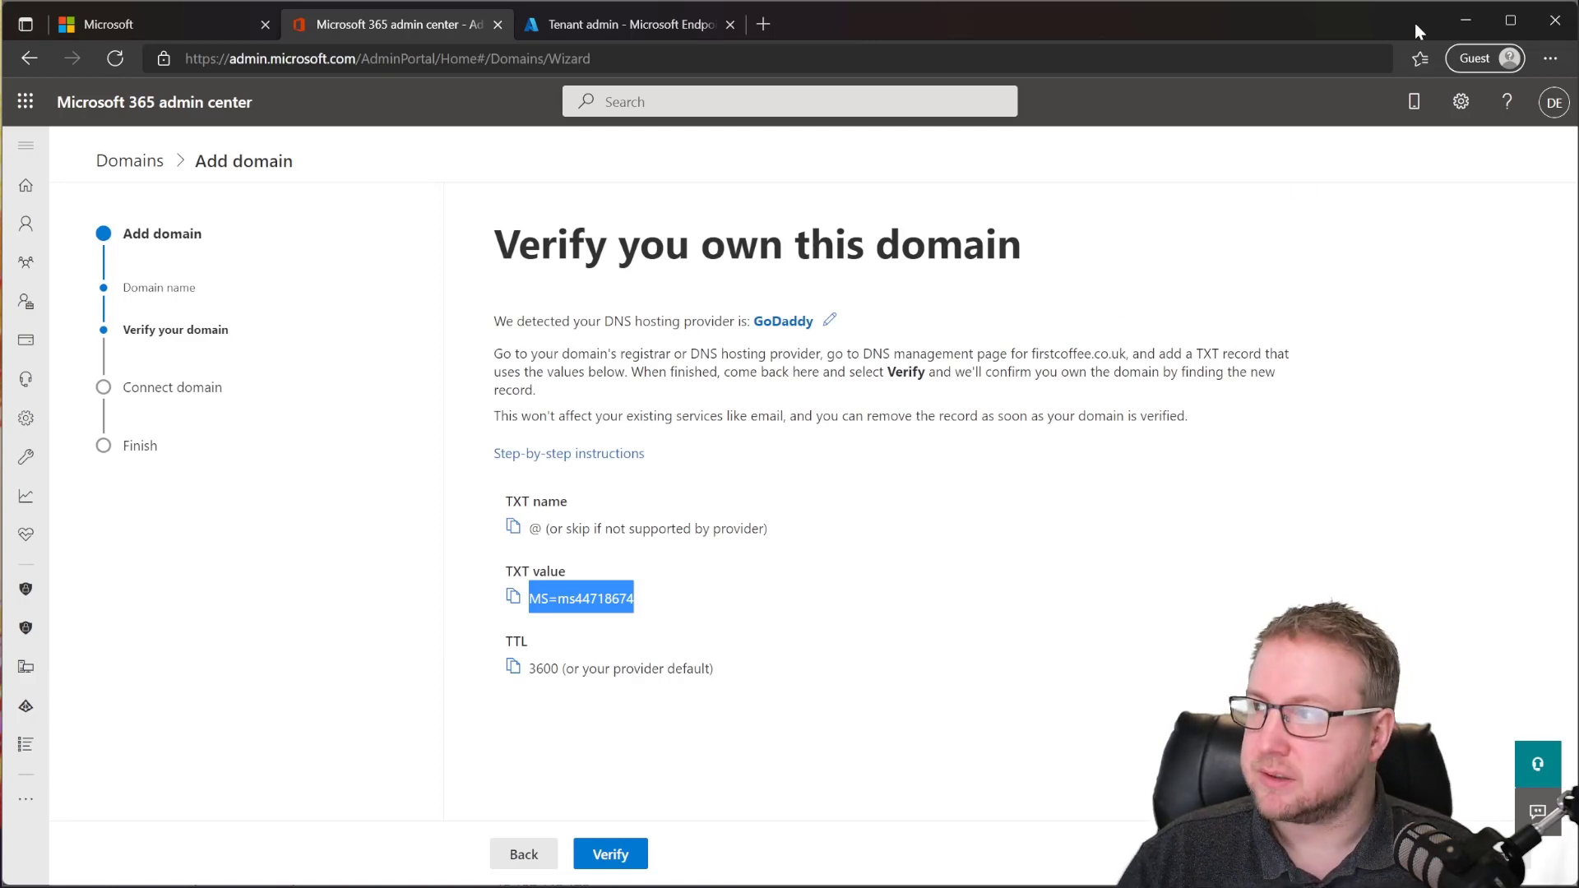
pyautogui.click(1464, 27)
pyautogui.click(946, 558)
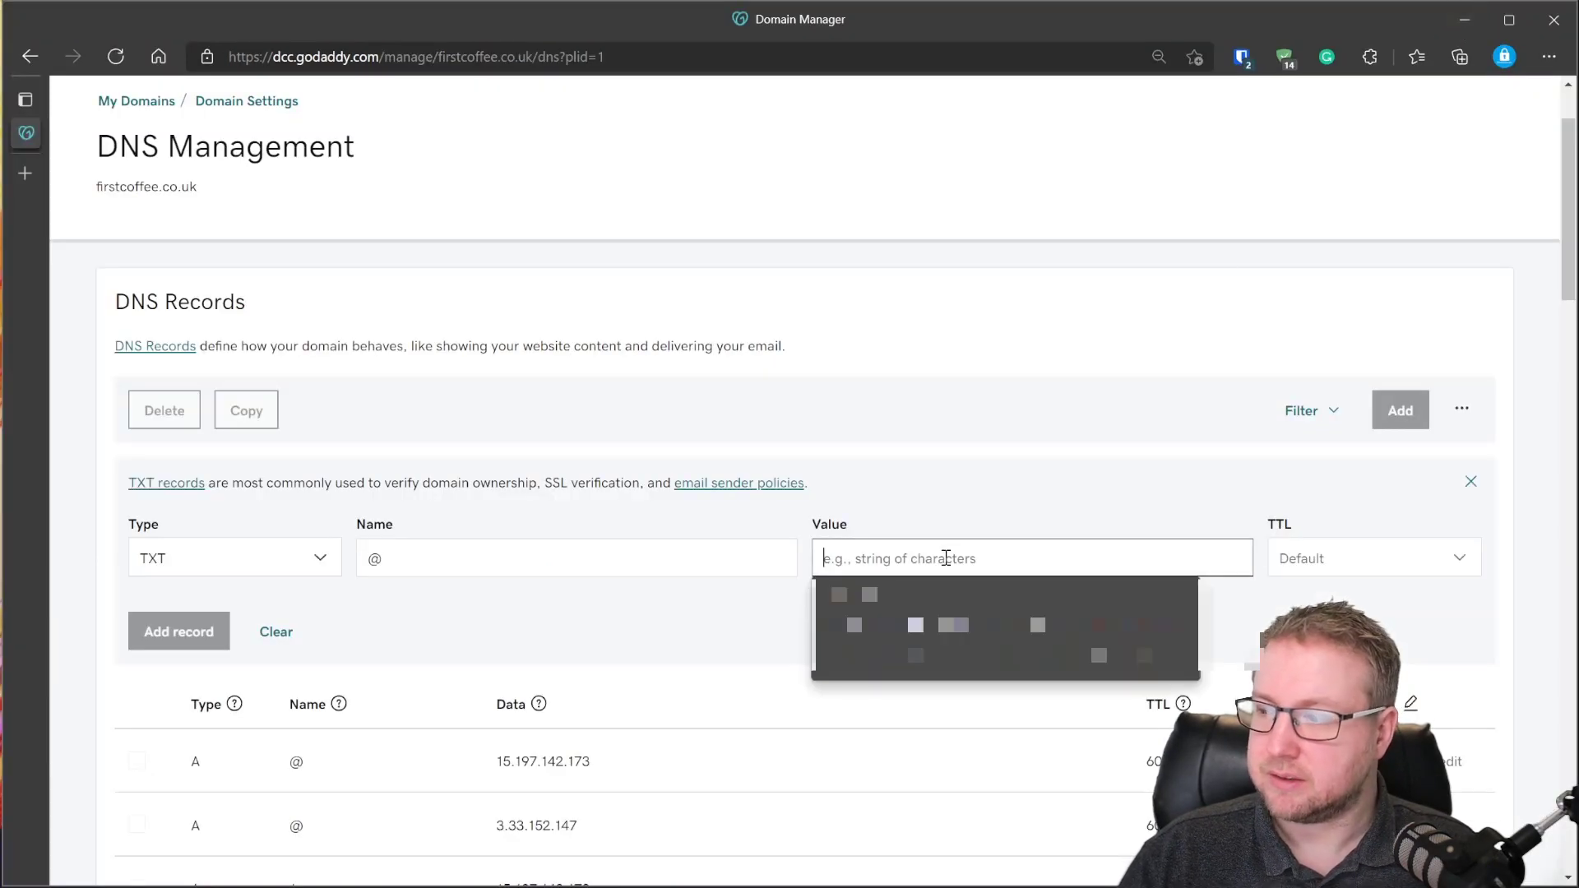
pyautogui.hotkey('ctrl', 'v')
pyautogui.click(1403, 549)
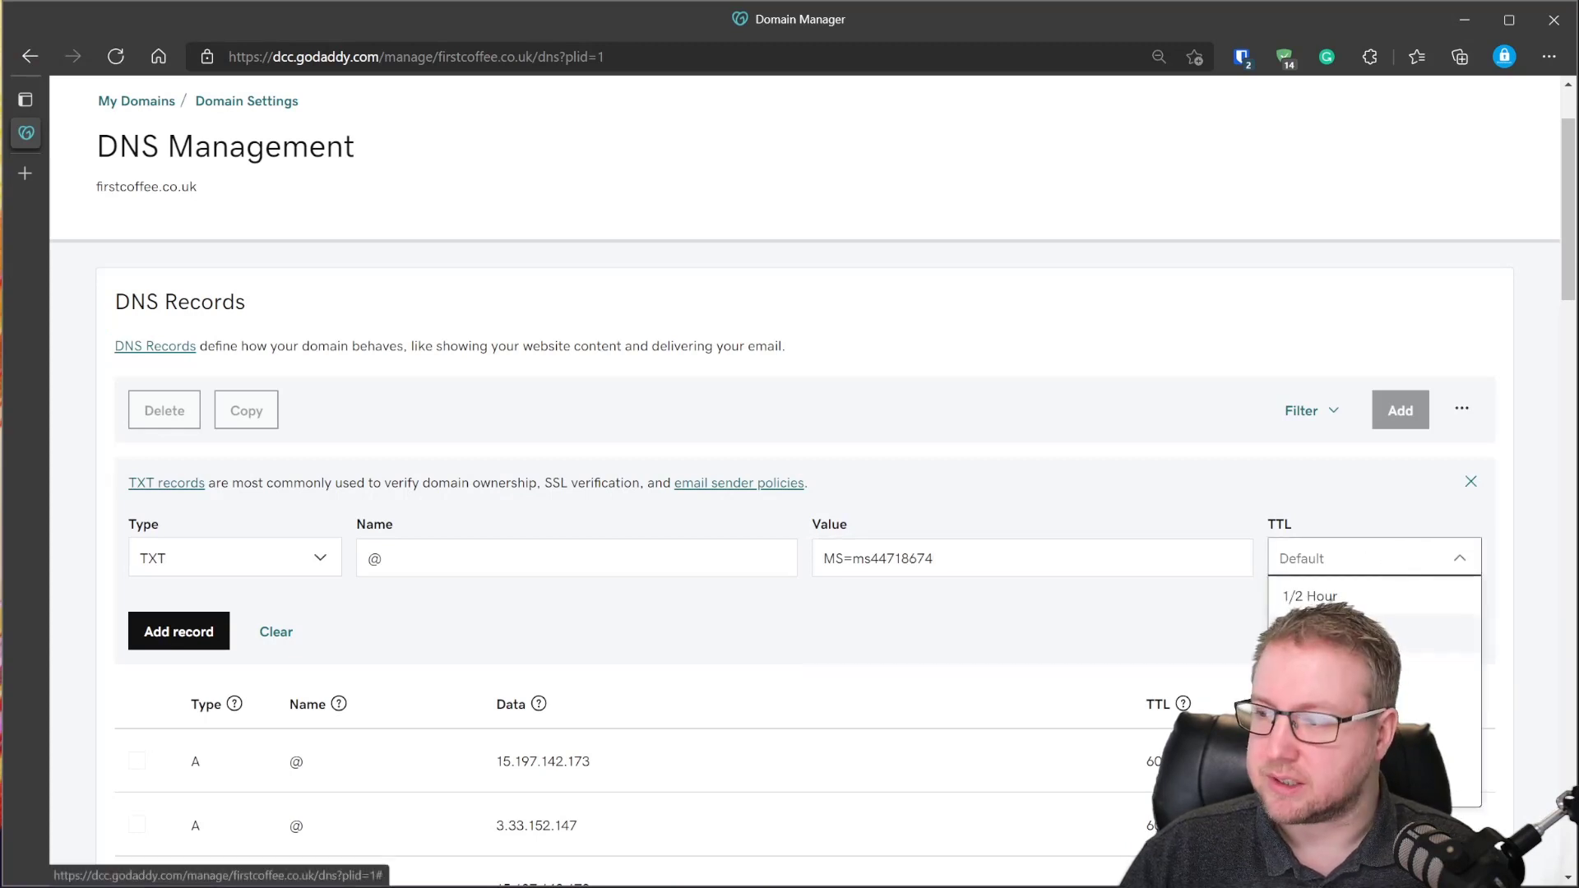
pyautogui.click(1333, 633)
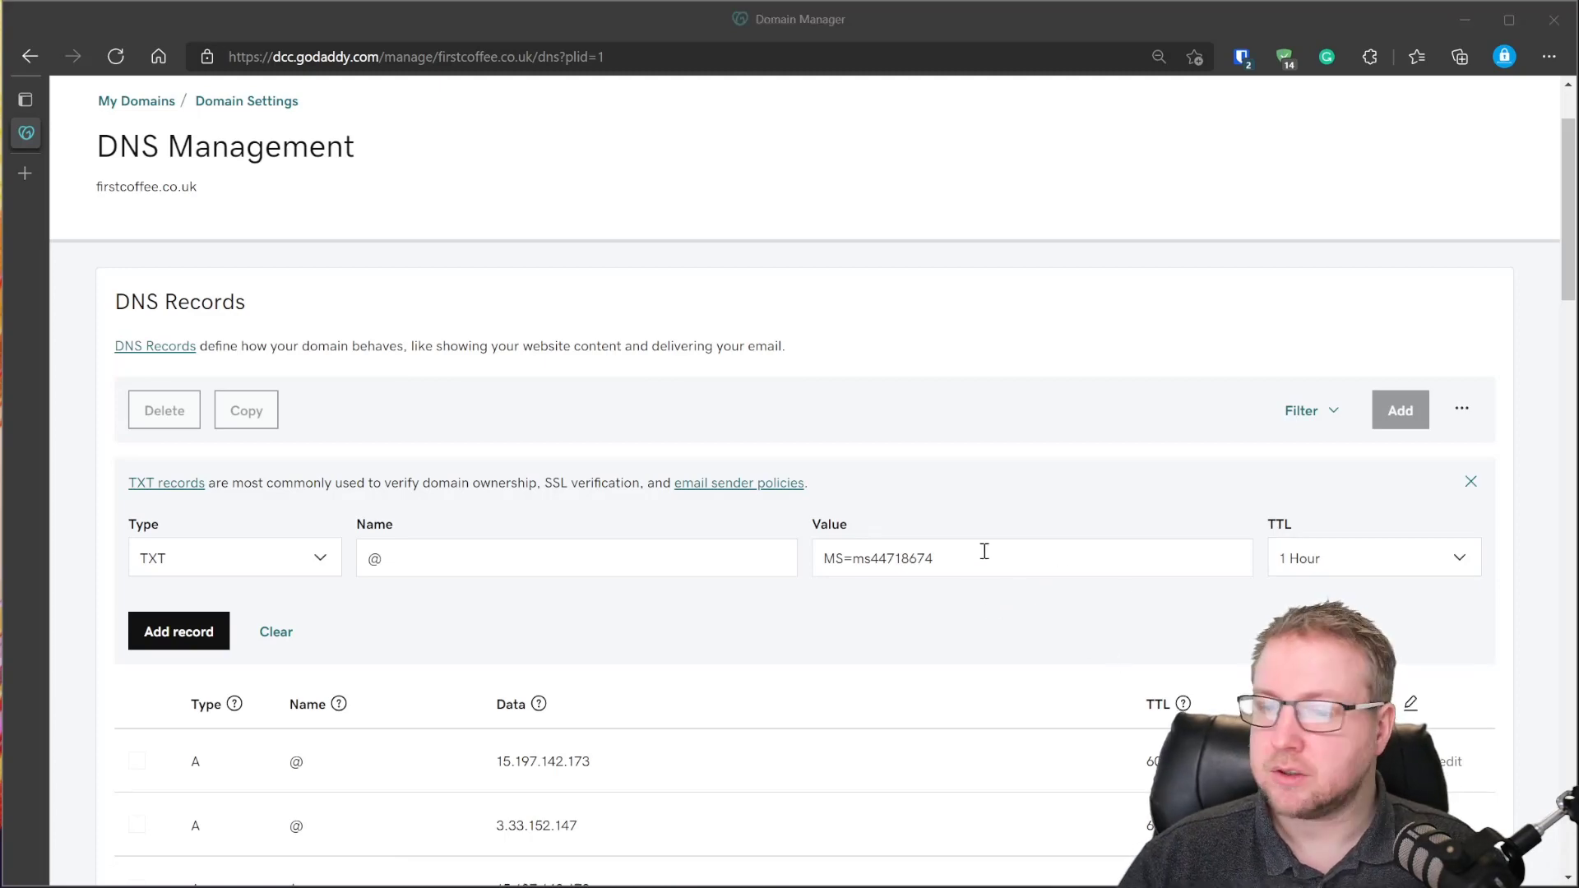
# Step: Confirm the new TXT row appears in the GoDaddy DNS records, then return to Microsoft 365's verification page
pyautogui.scroll(-7, 835, 563)
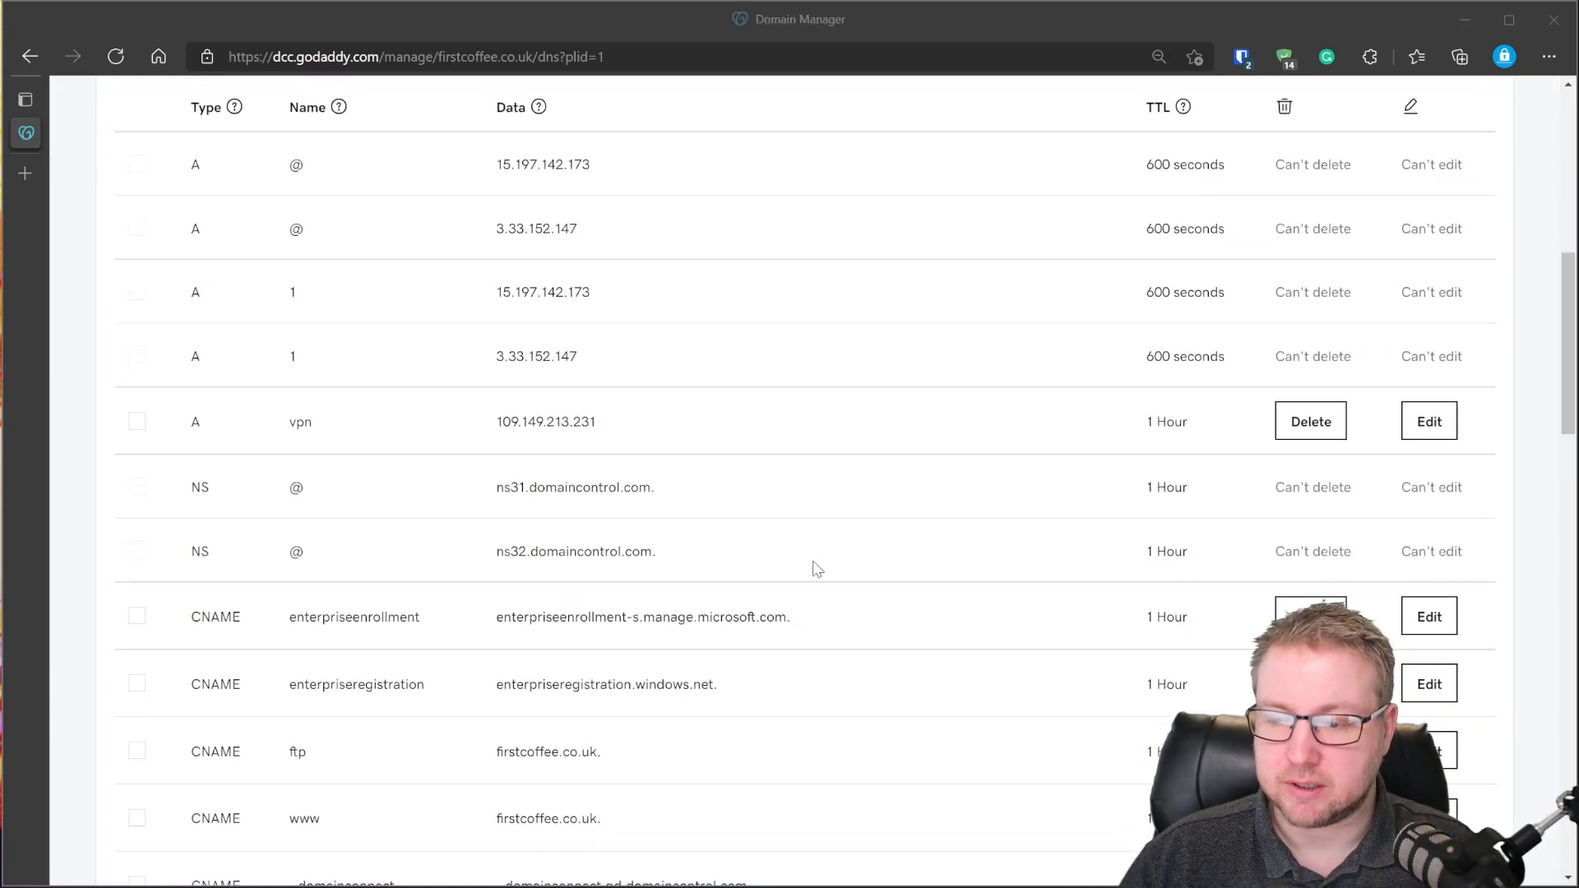
pyautogui.scroll(-13, 823, 534)
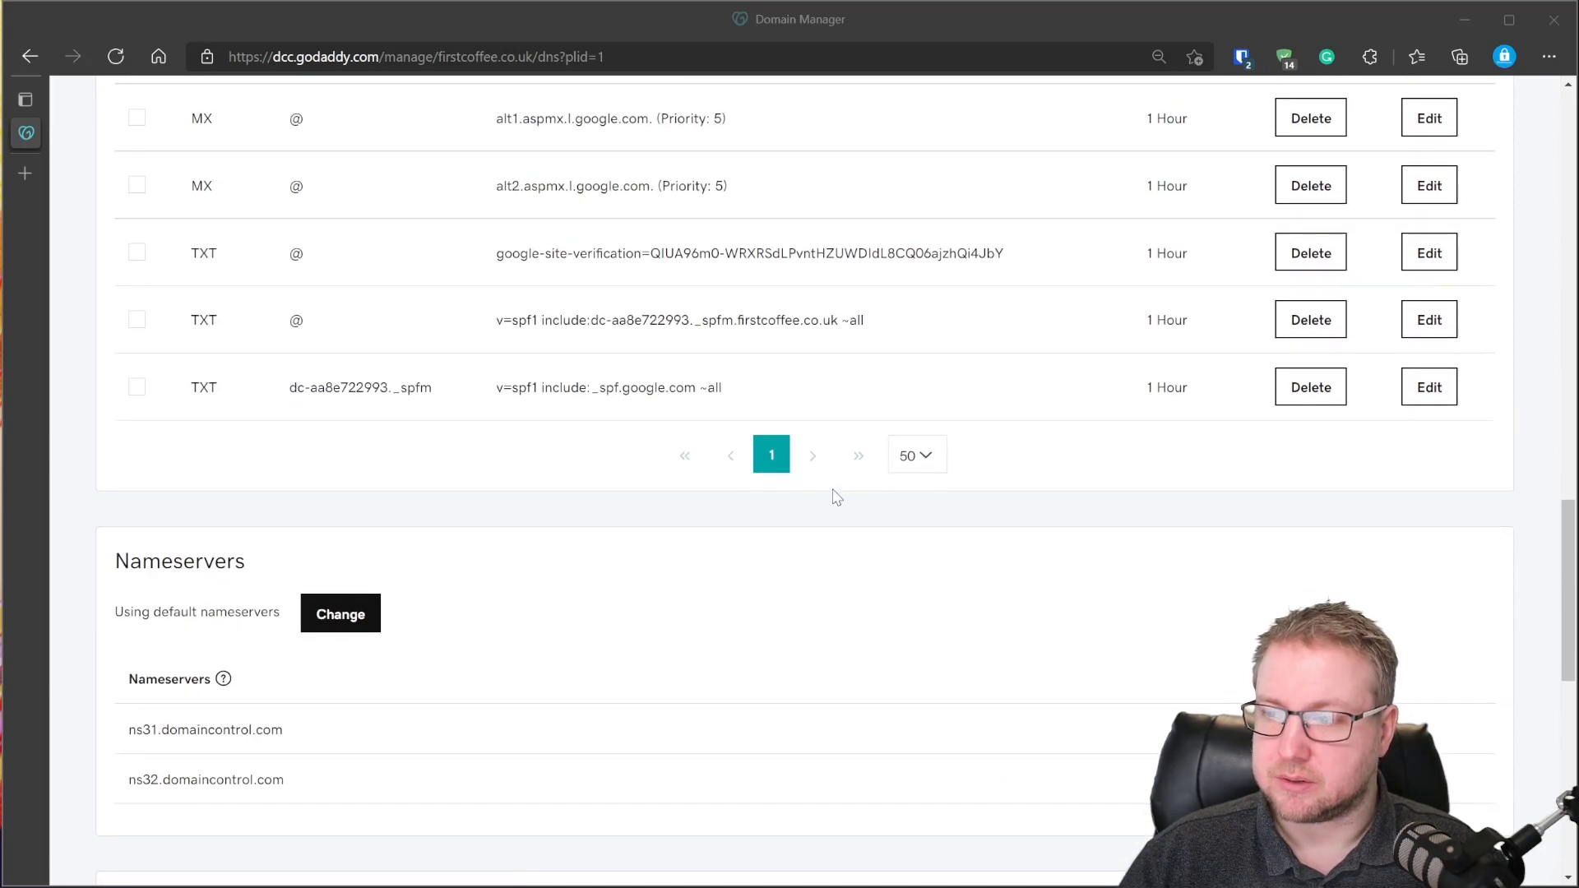
pyautogui.scroll(3, 821, 452)
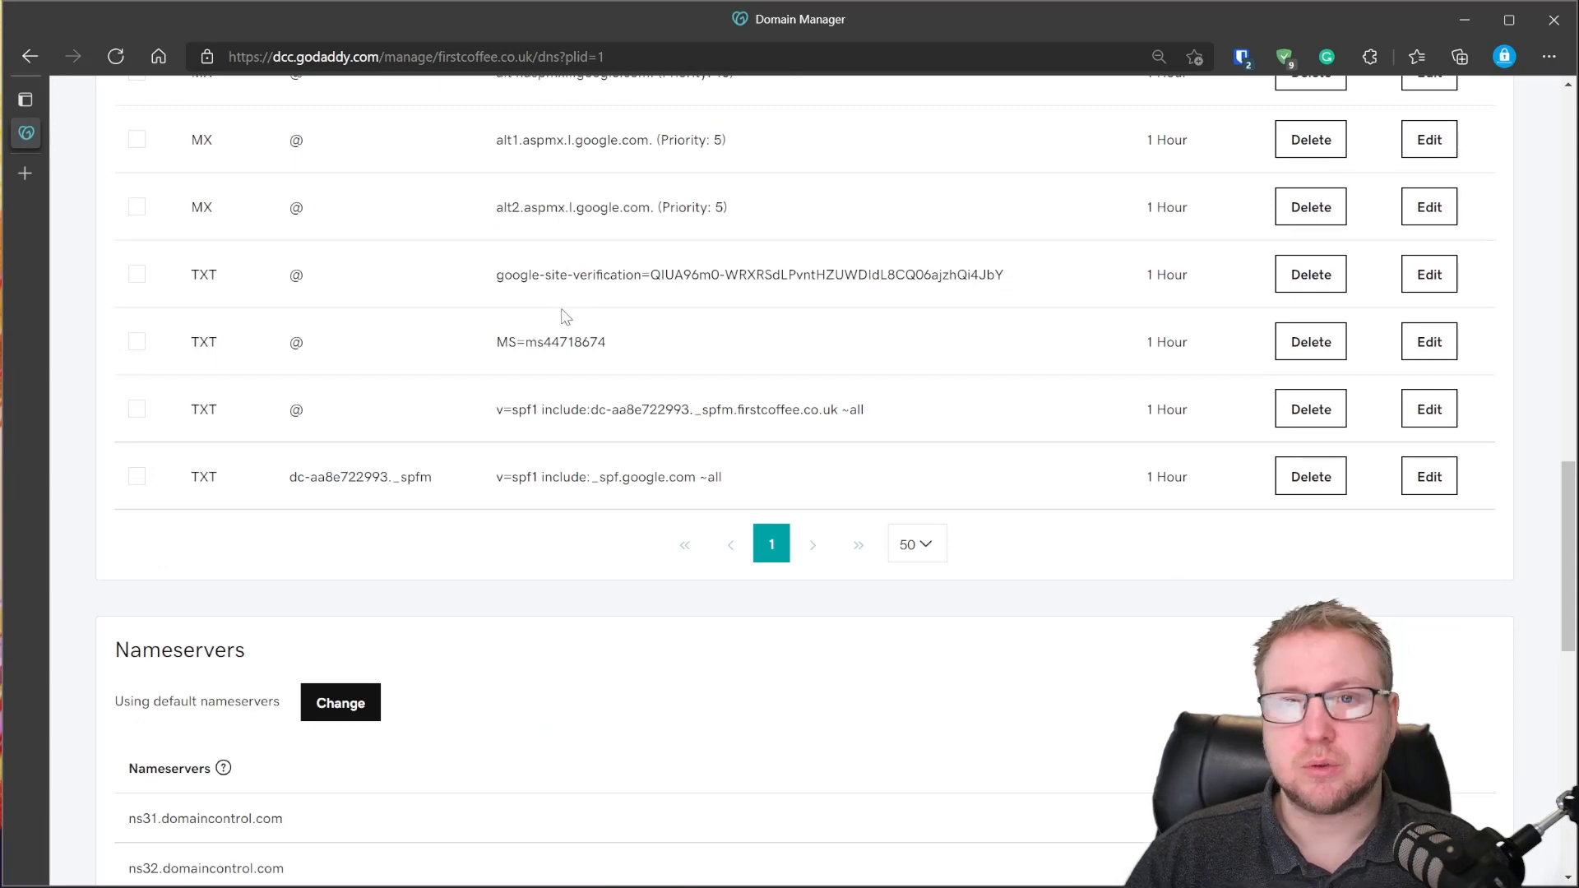
pyautogui.hotkey('alt', 'Tab')
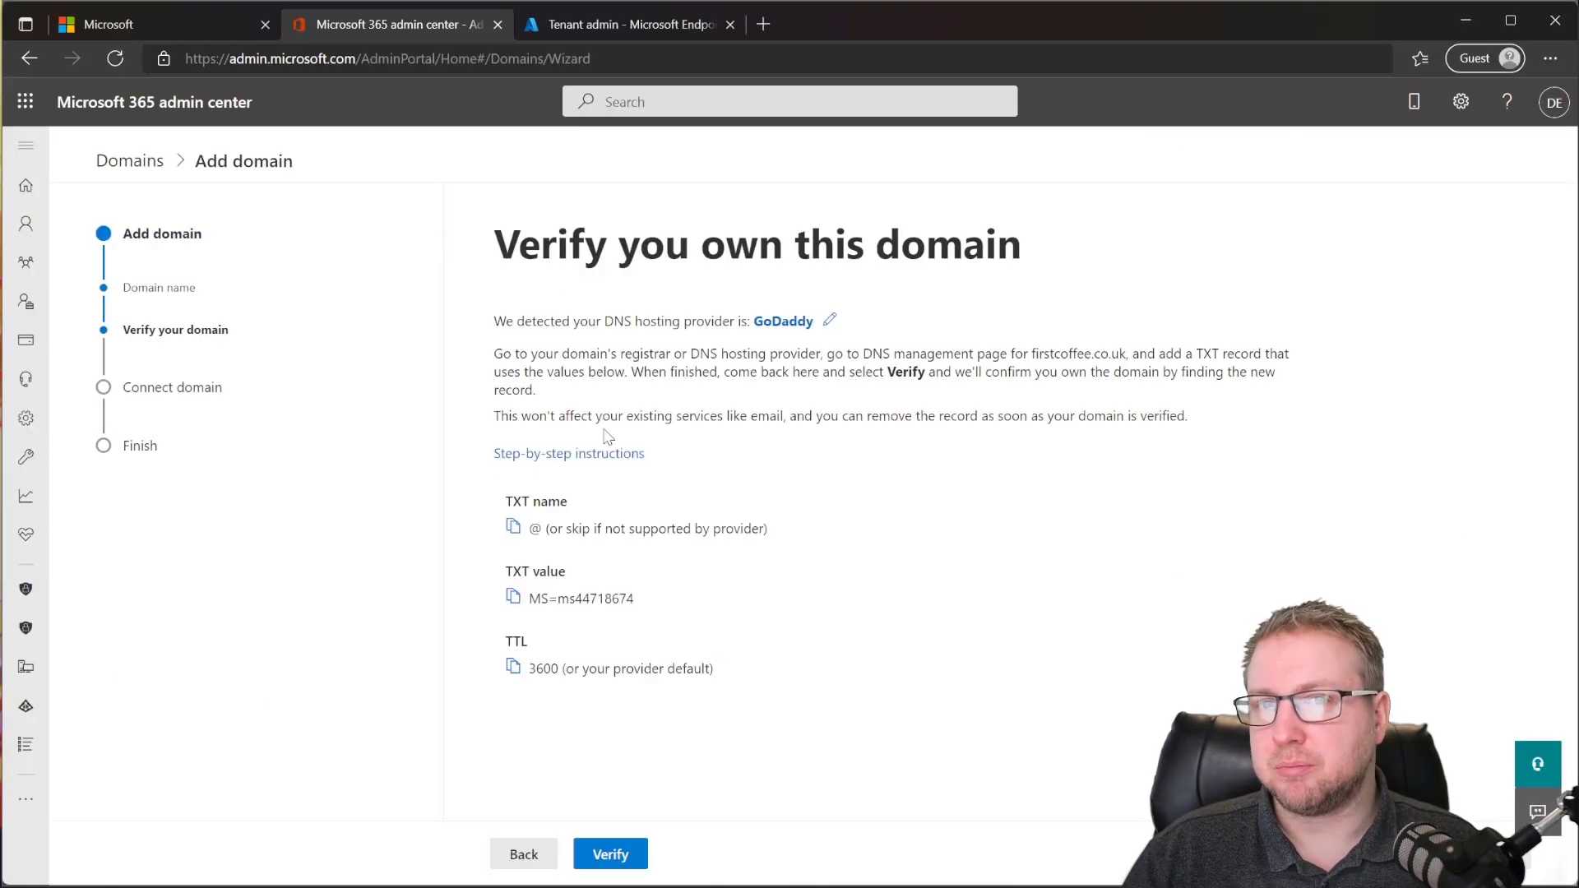
# Step: Verify firstcoffee.co.uk through its TXT record and mark the domain setup Done
pyautogui.click(623, 852)
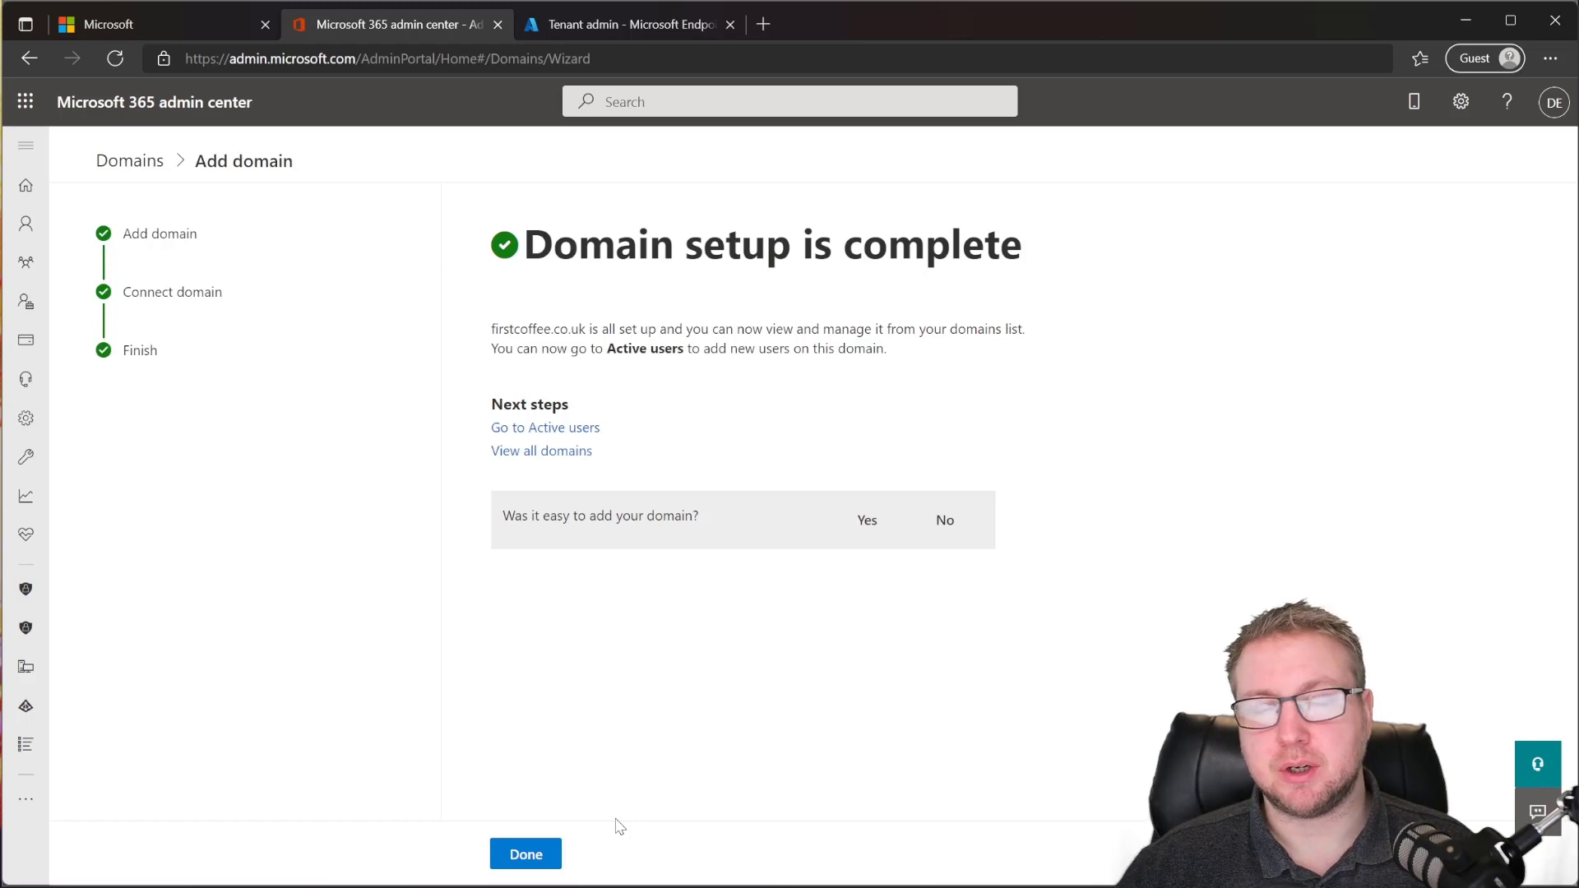
pyautogui.click(547, 854)
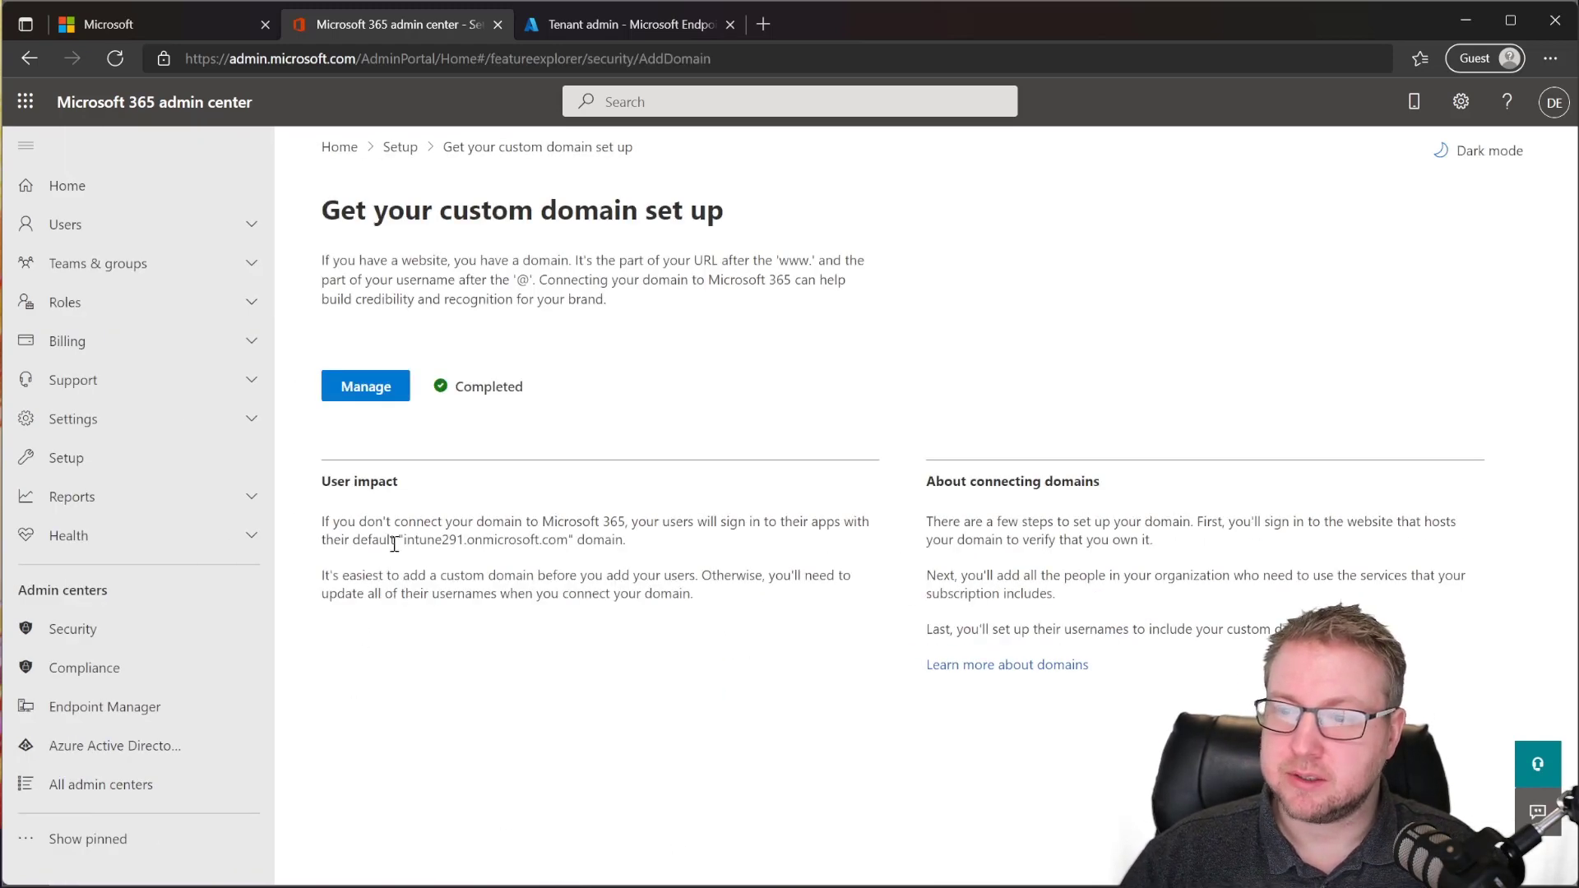
pyautogui.keyDown('ctrl'); pyautogui.click(398, 383); pyautogui.keyUp('ctrl')
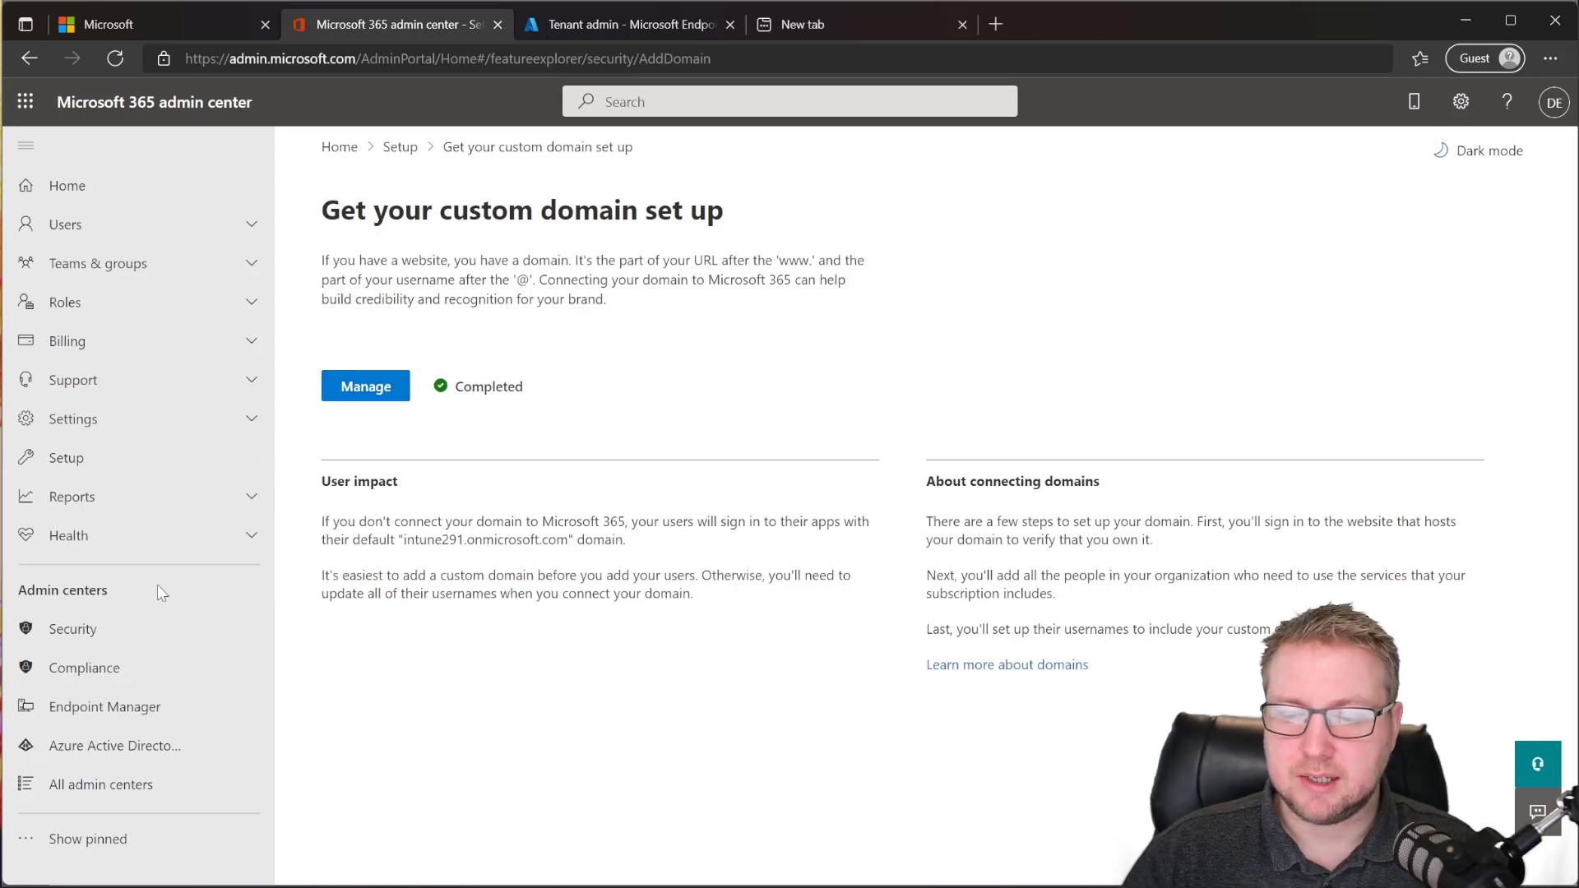
# Step: List Azure AD custom domain names, showing firstcoffee.co.uk Verified and Primary beside intune291.onmicrosoft.com
pyautogui.click(101, 750)
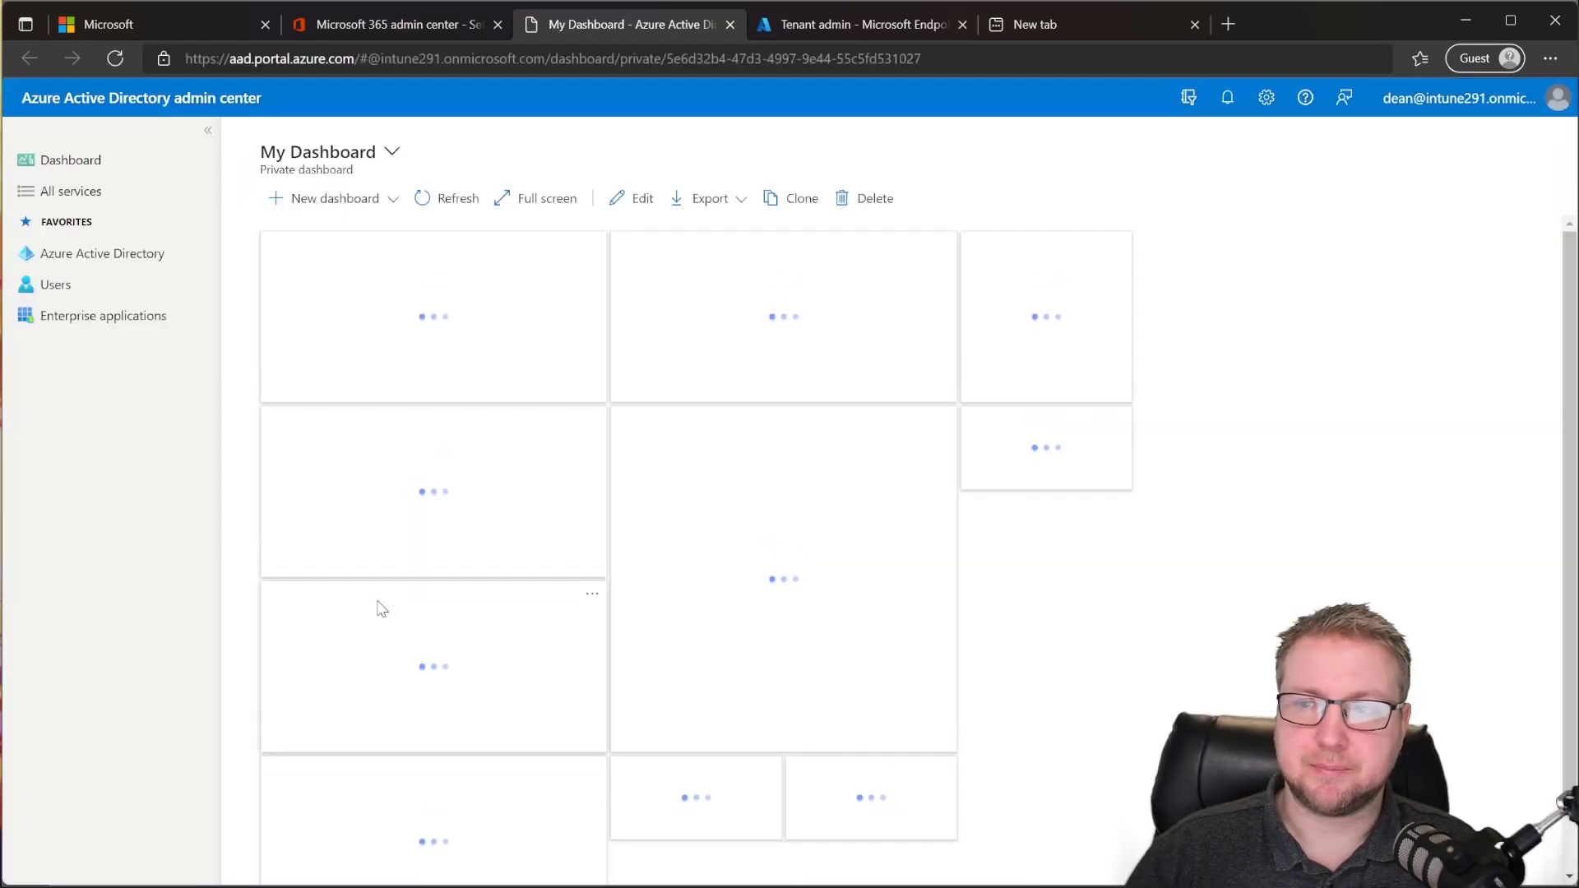
pyautogui.click(113, 257)
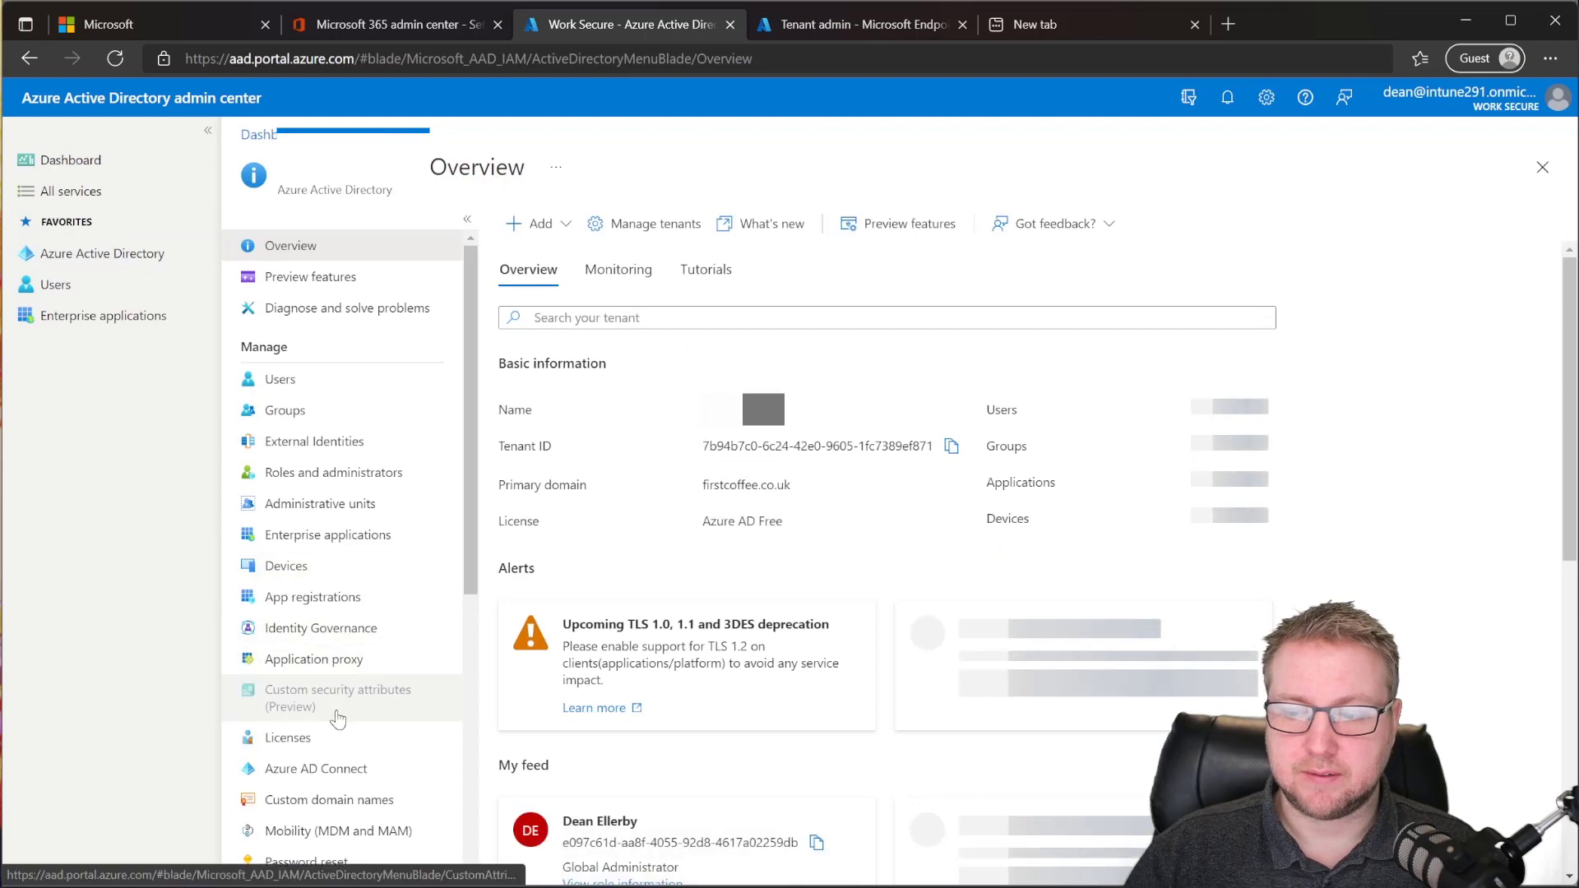
pyautogui.click(421, 809)
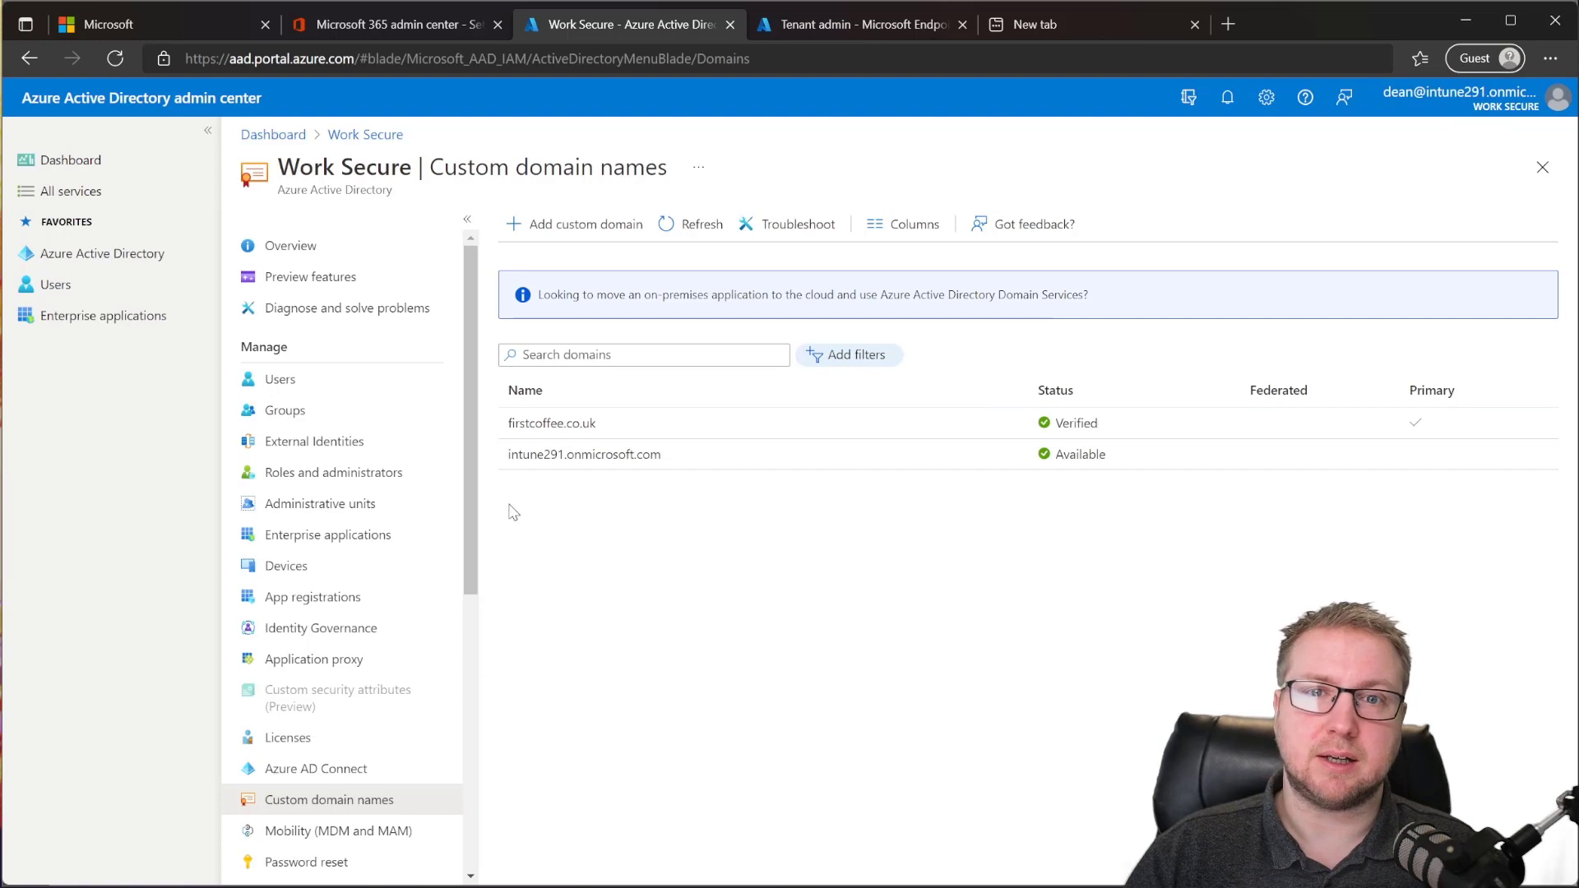
# Step: Edit the admin user's profile so its User Principal Name uses firstcoffee.co.uk, and save it
pyautogui.click(315, 392)
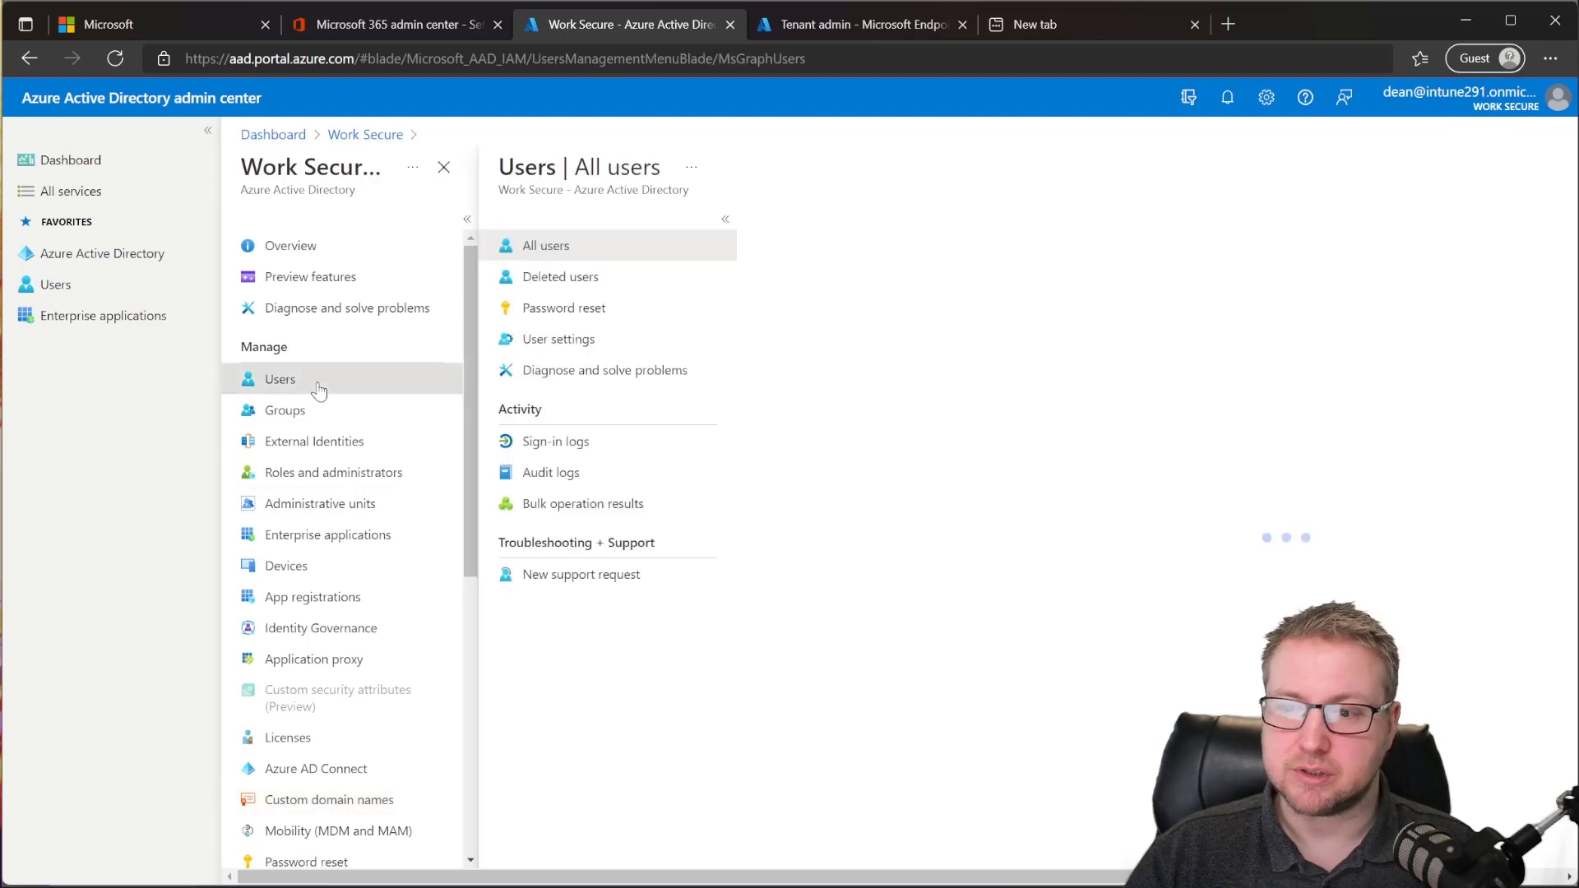
pyautogui.click(650, 359)
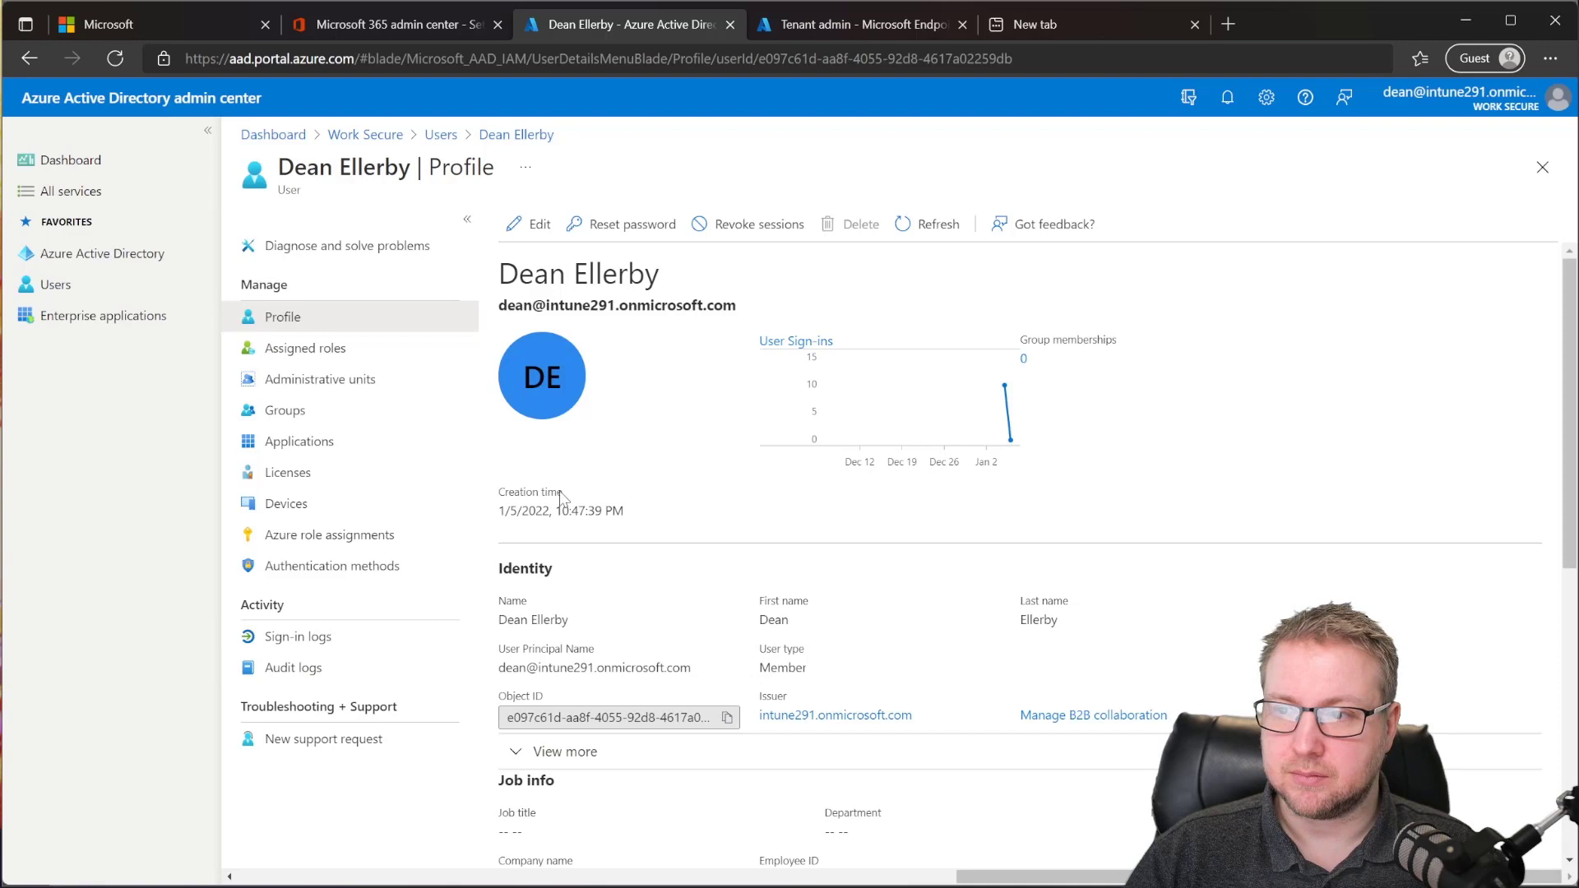
pyautogui.click(533, 224)
pyautogui.scroll(-1, 670, 414)
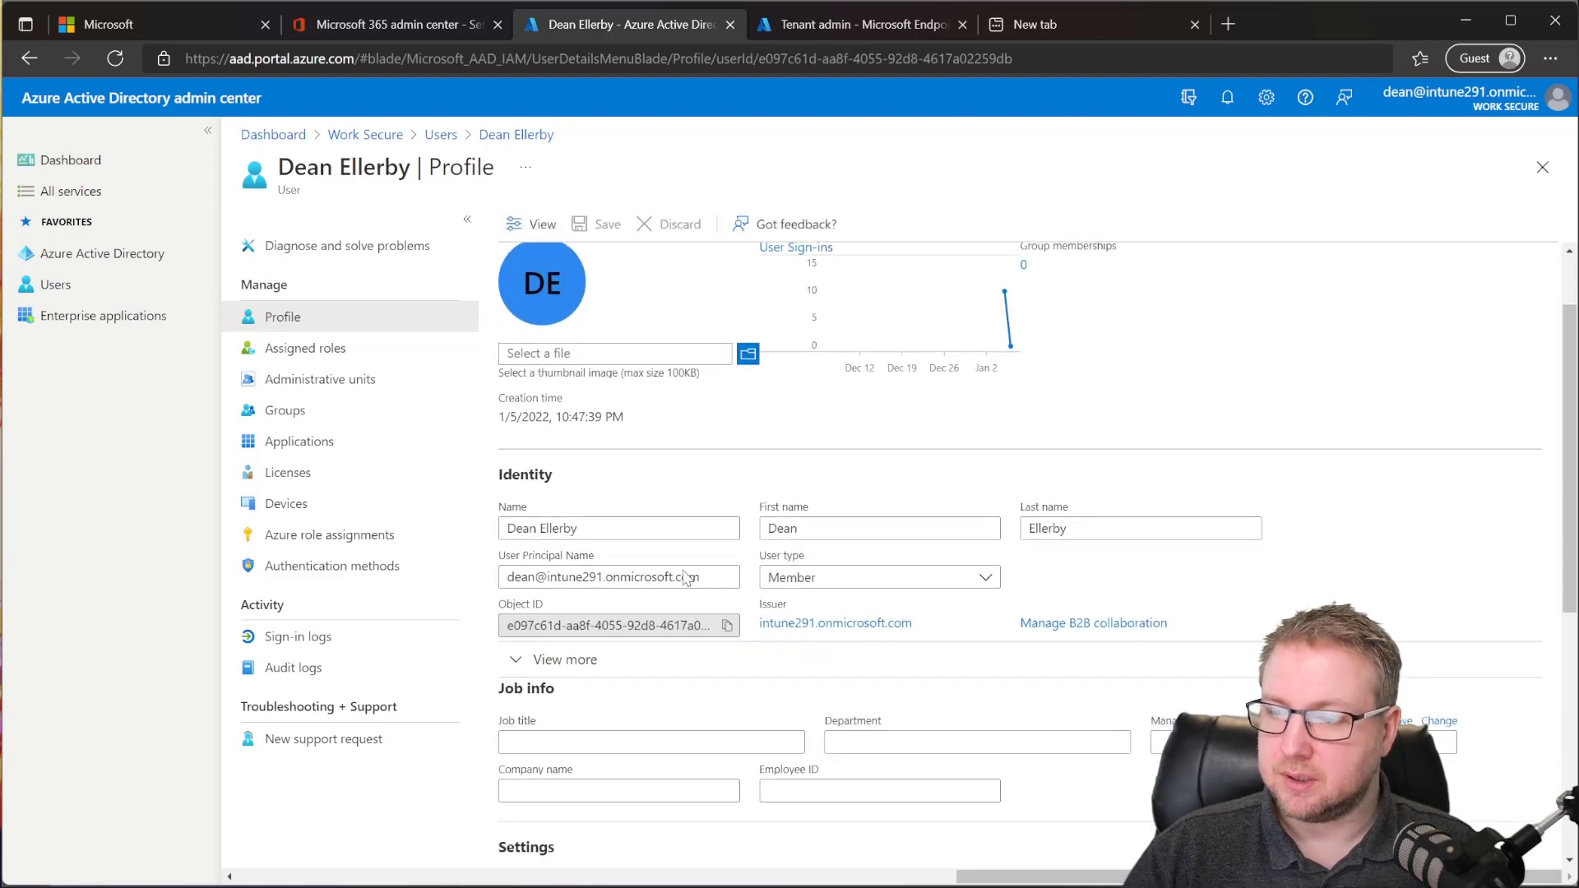
pyautogui.moveTo(535, 577)
pyautogui.mouseDown()
pyautogui.moveTo(703, 577)
pyautogui.moveTo(548, 574)
pyautogui.mouseUp()
pyautogui.write('firs')
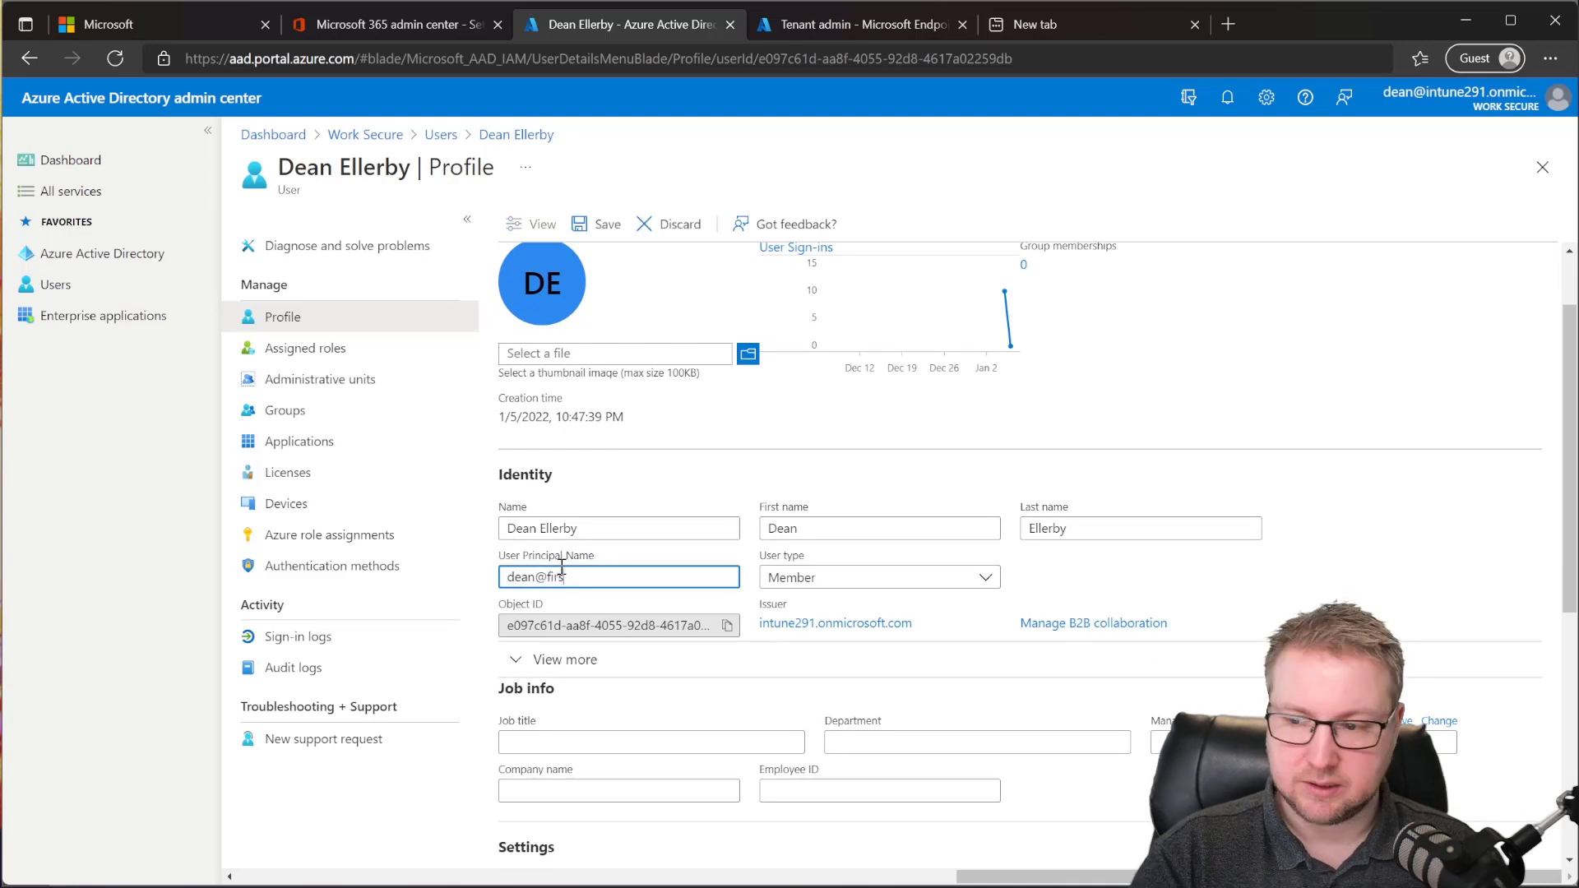
pyautogui.write('tcoffee.co.uk')
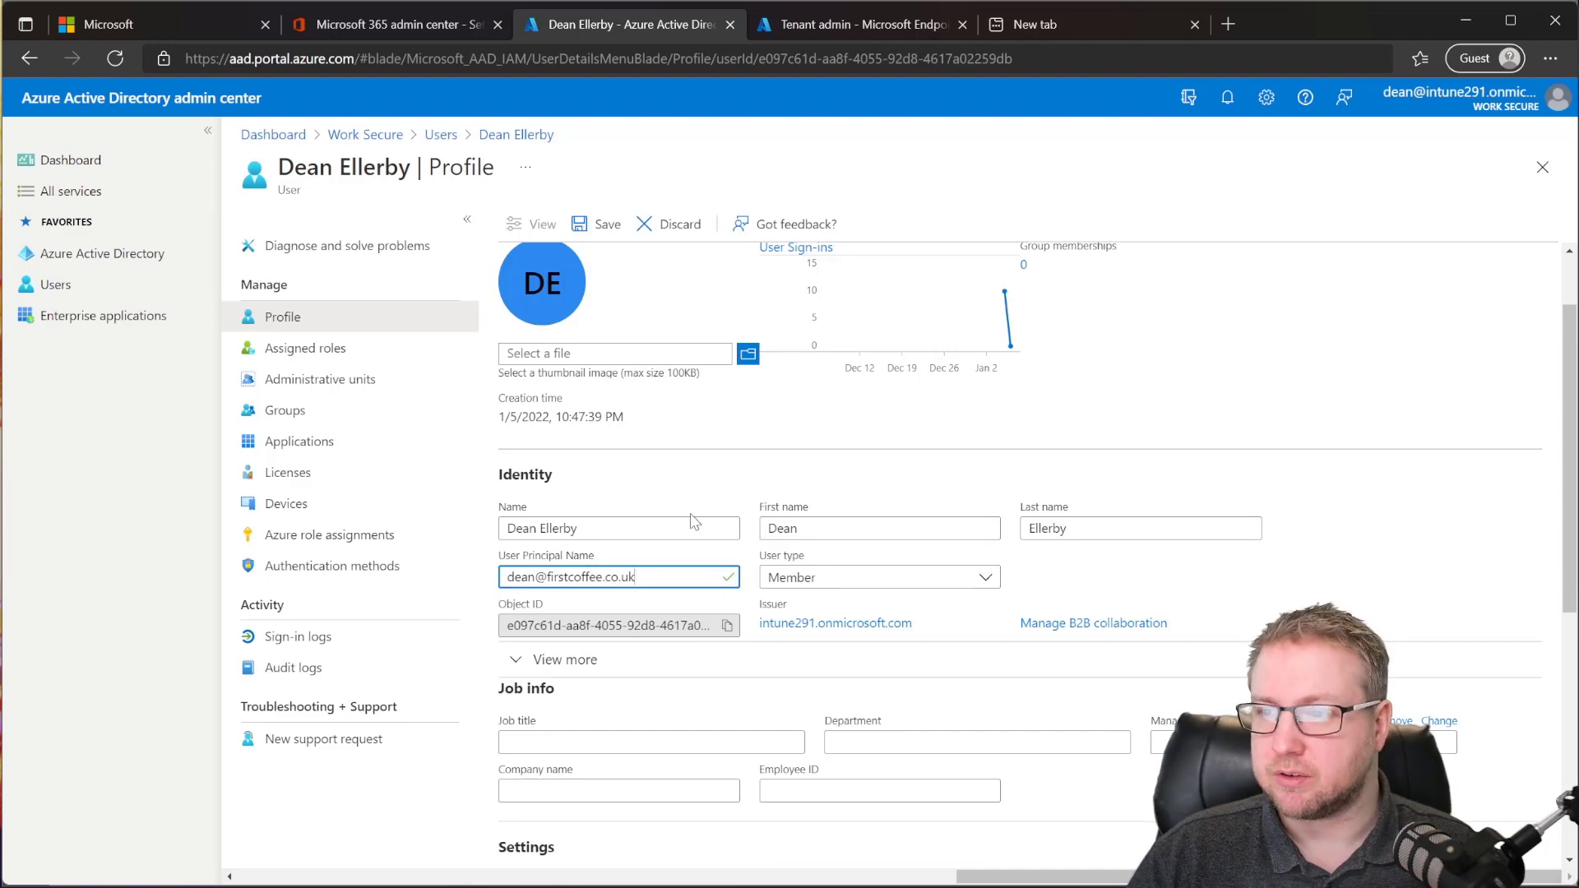
pyautogui.click(609, 245)
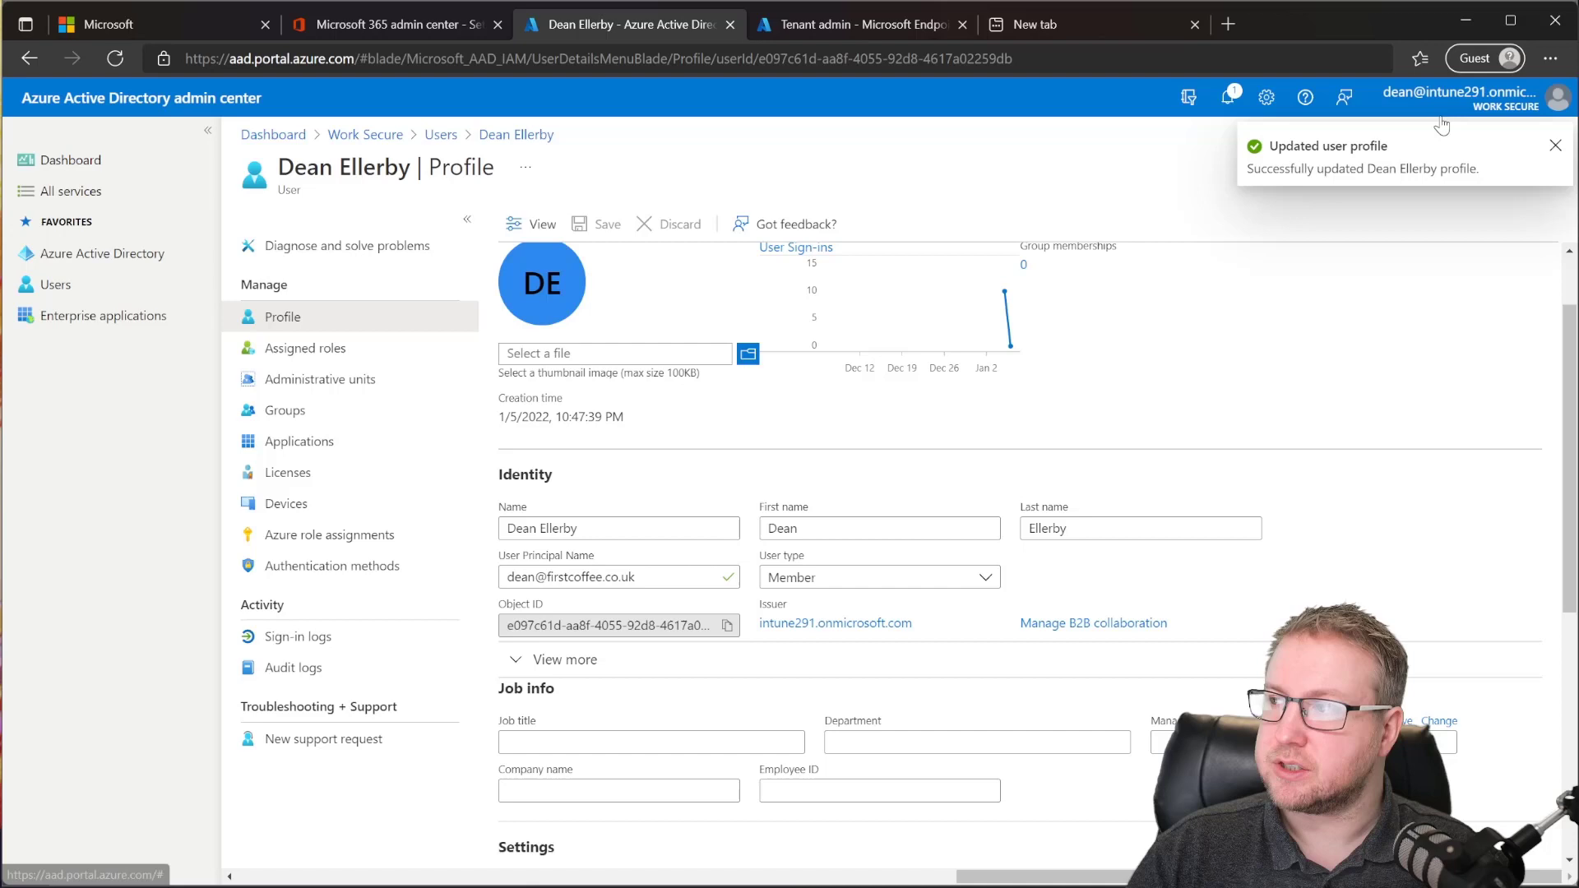
# Step: Sign out, then sign back in as the firstcoffee.co.uk admin and choose to stay signed in
pyautogui.click(1472, 99)
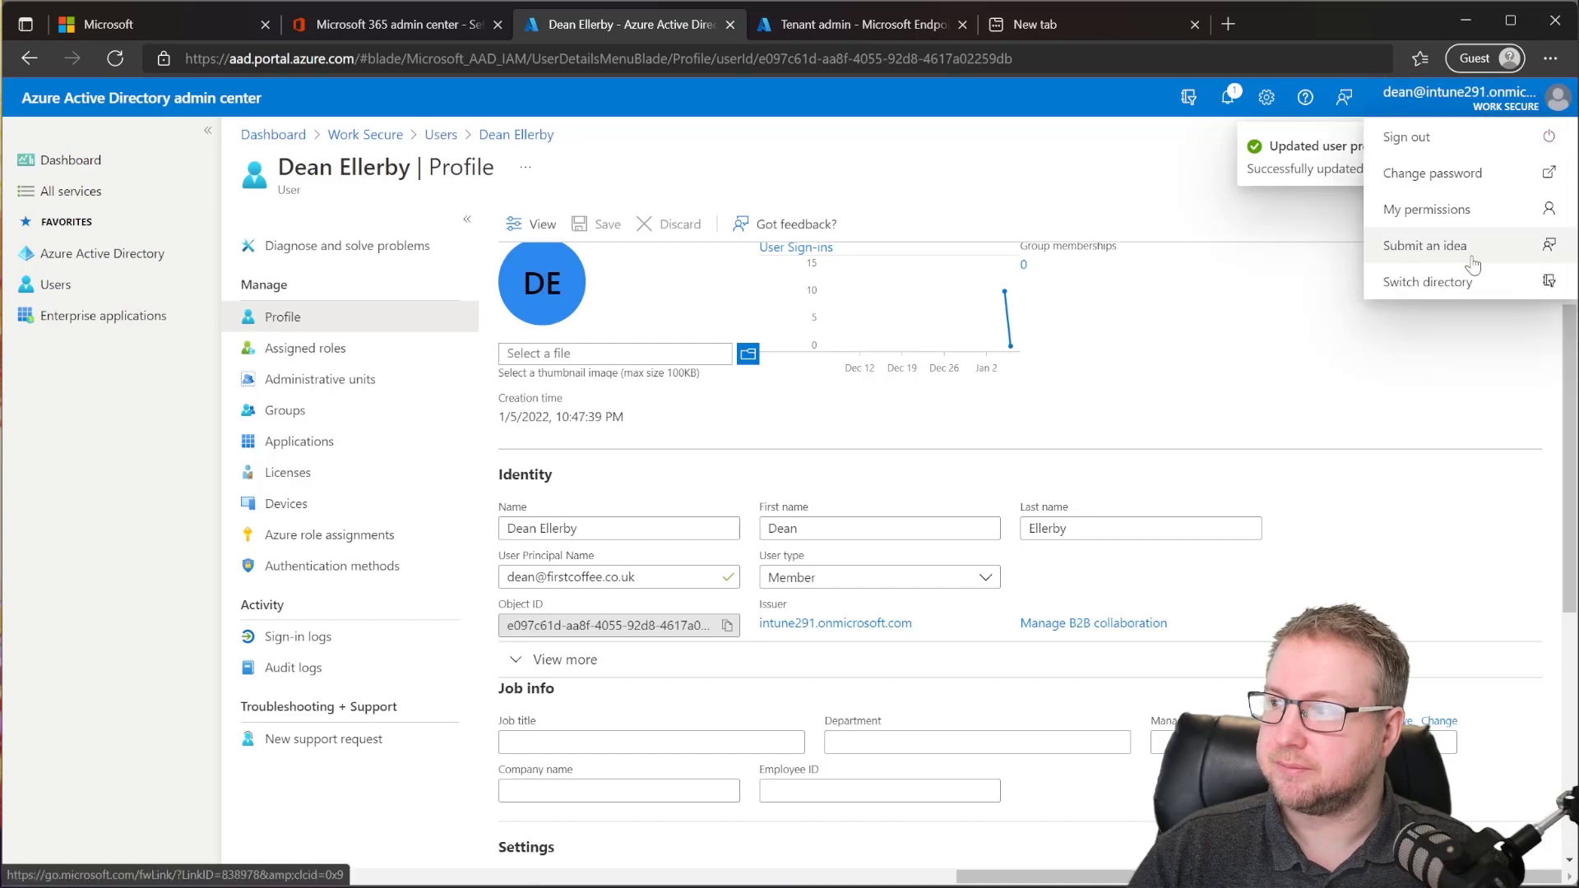
pyautogui.click(1458, 137)
pyautogui.write('••')
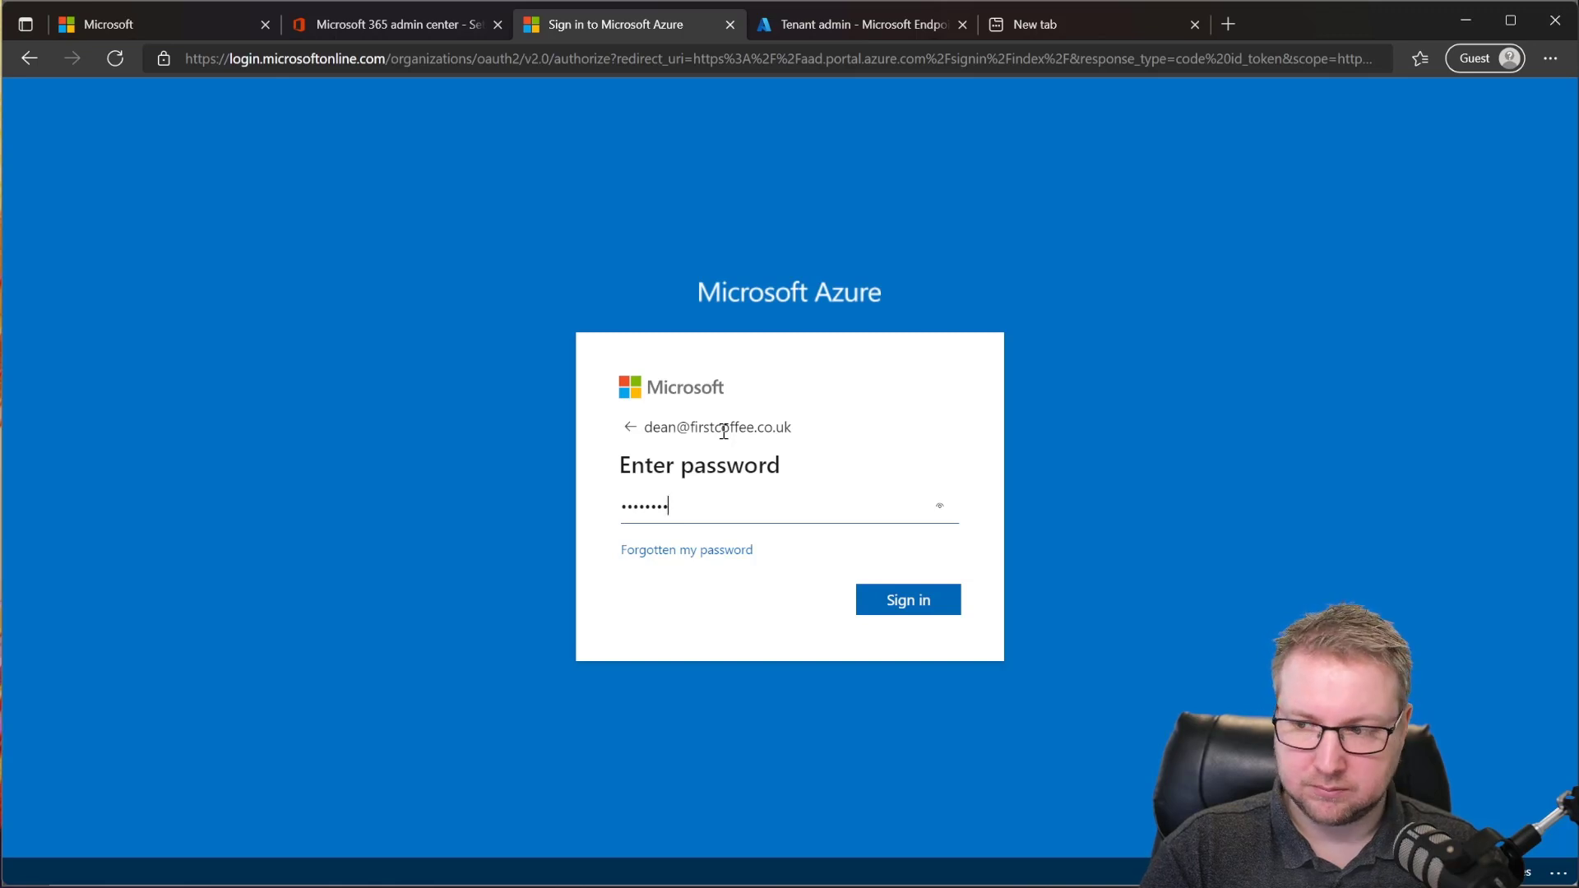
pyautogui.write('•••••••')
pyautogui.press('Return')
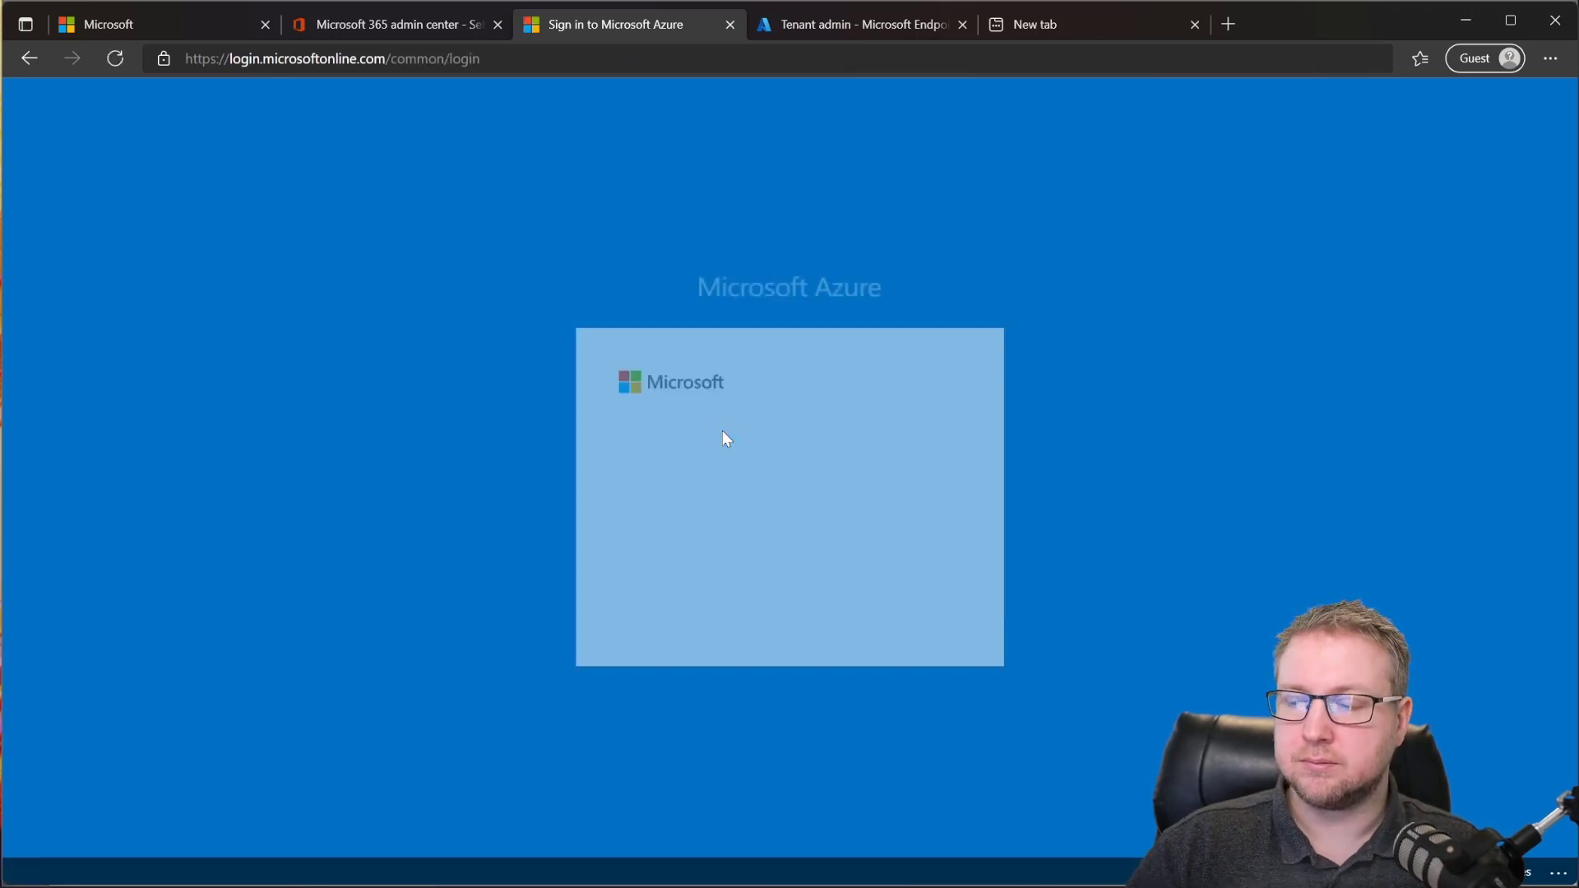
pyautogui.click(882, 612)
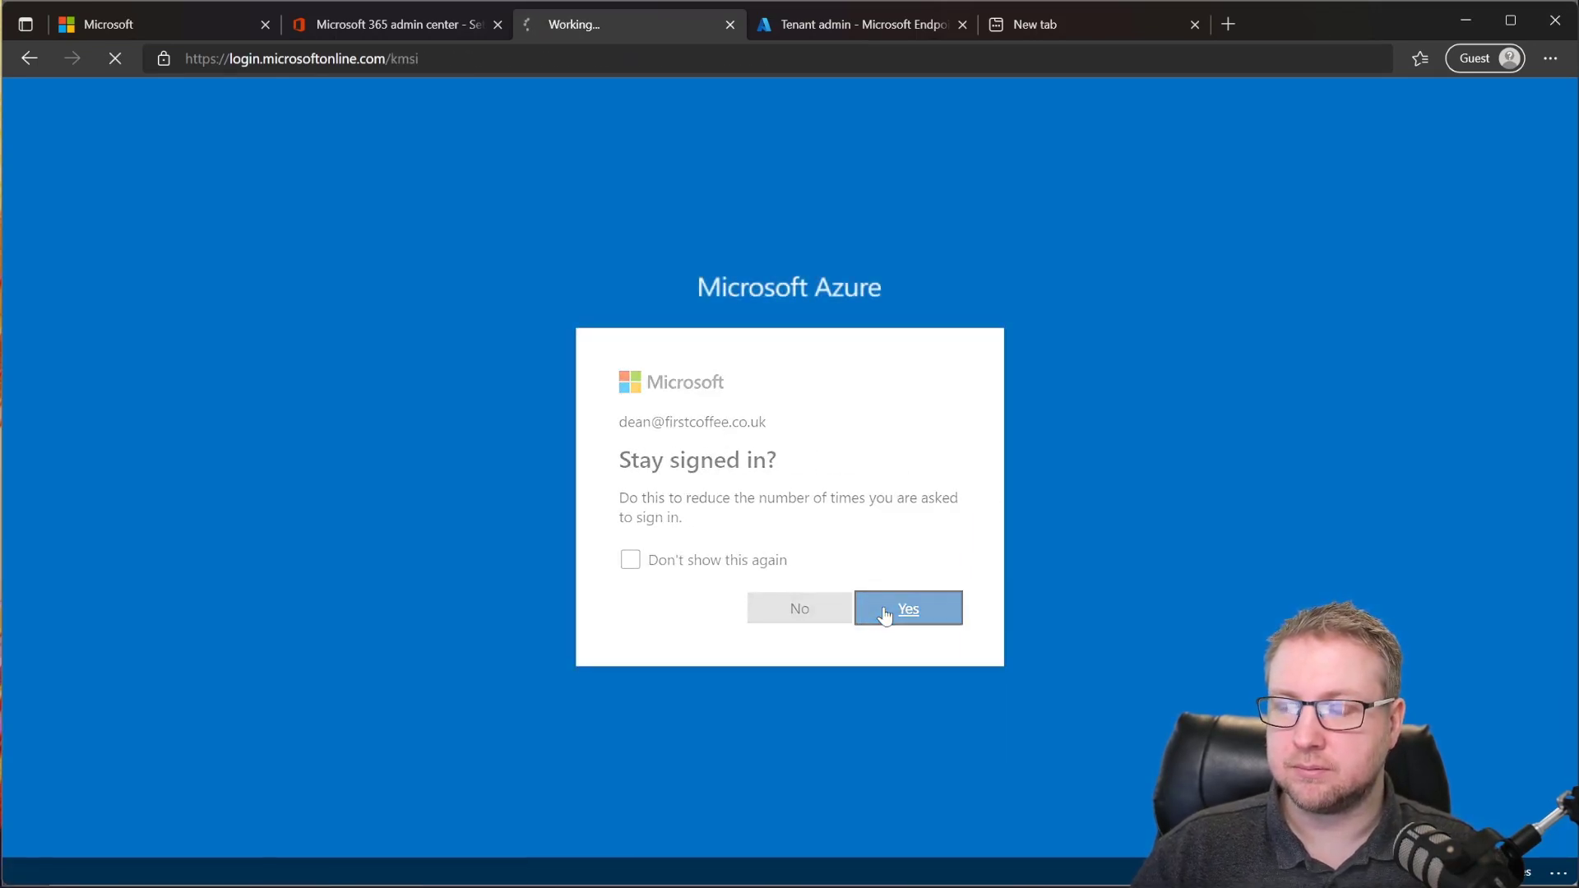